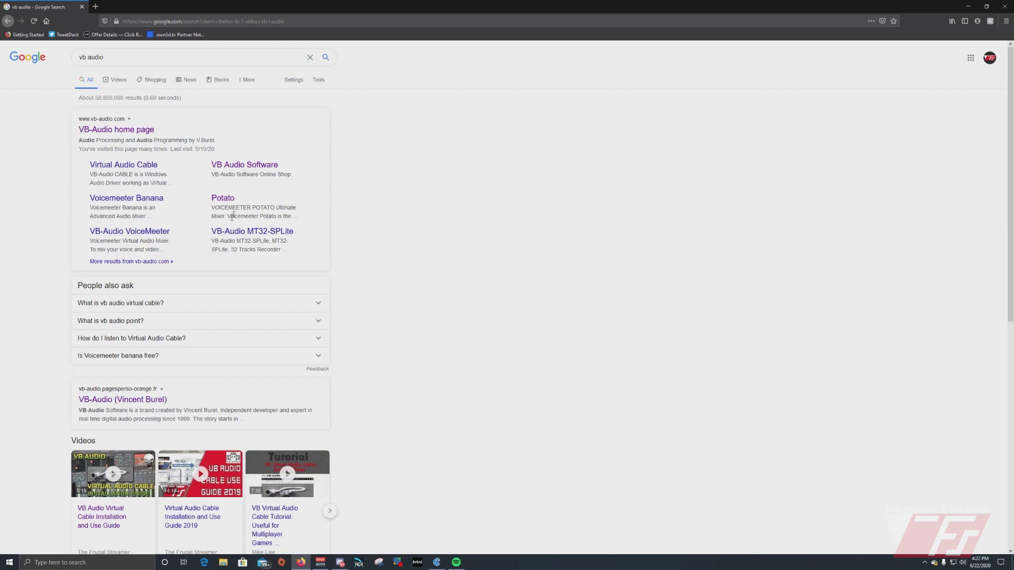
Open the VB-Cable C+D product in the VB-Audio web shop and choose the 05 EUR / USD licence price.
left_click(120, 131)
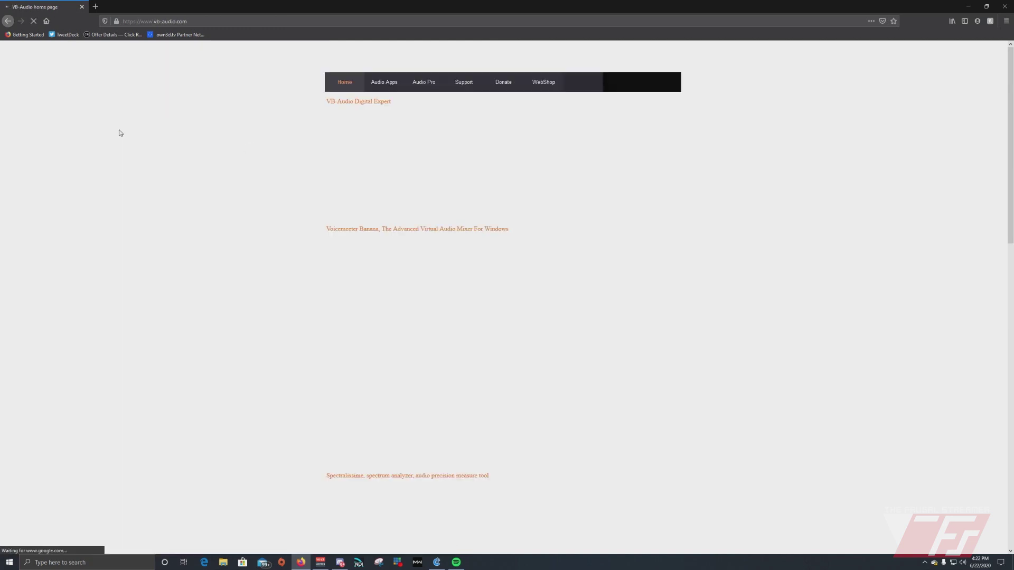
left_click(543, 87)
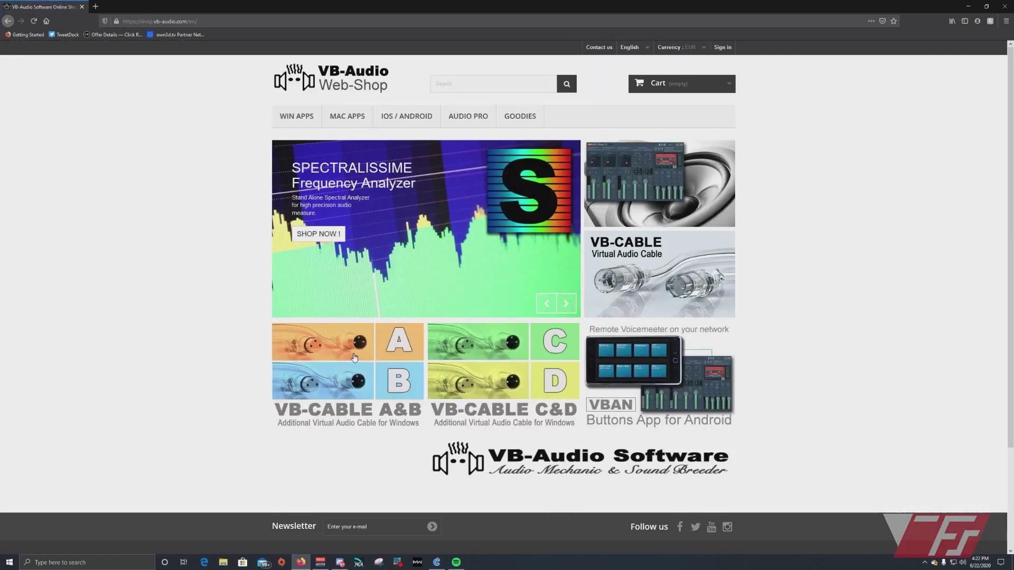
left_click(485, 352)
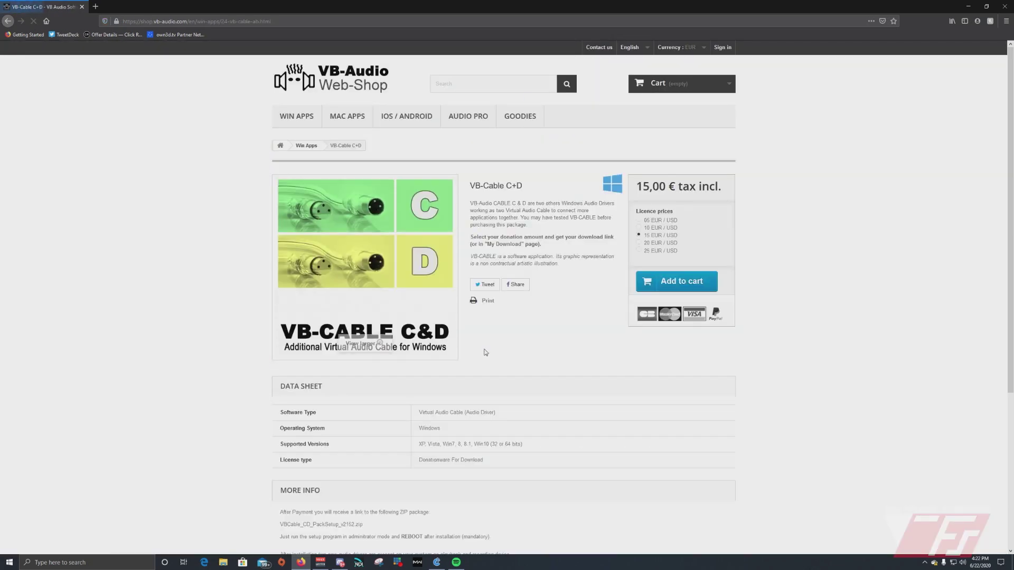
left_click(638, 227)
left_click(638, 220)
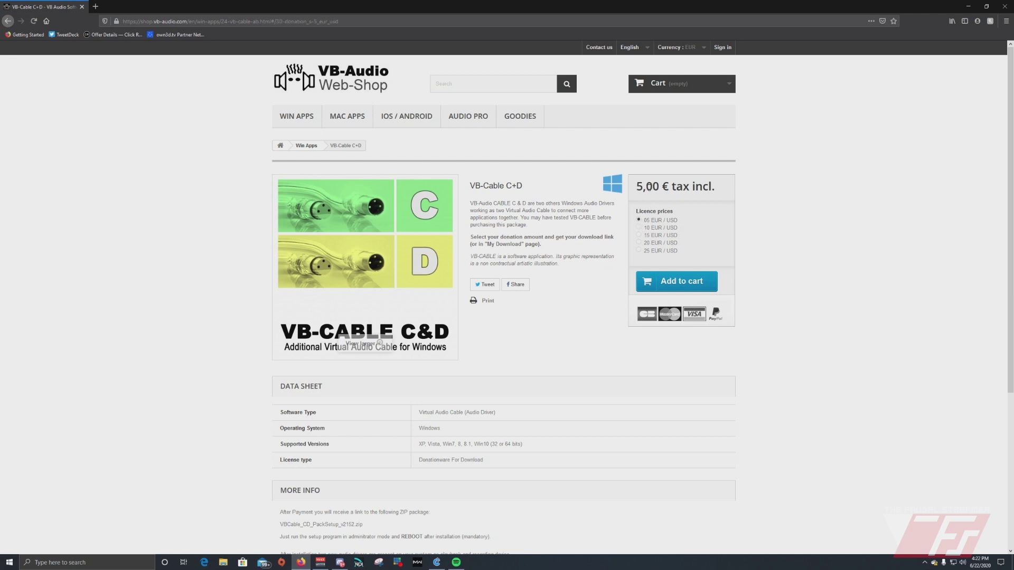
Check Voicemeeter Potato's "I'm fan" licence price and look through the web shop's Windows app list.
left_click(301, 121)
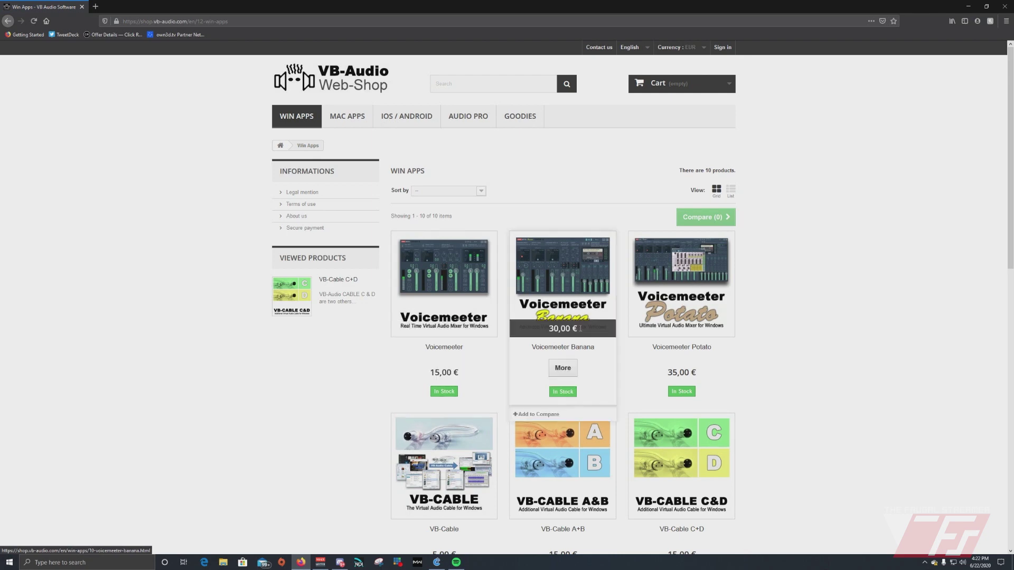
left_click(668, 303)
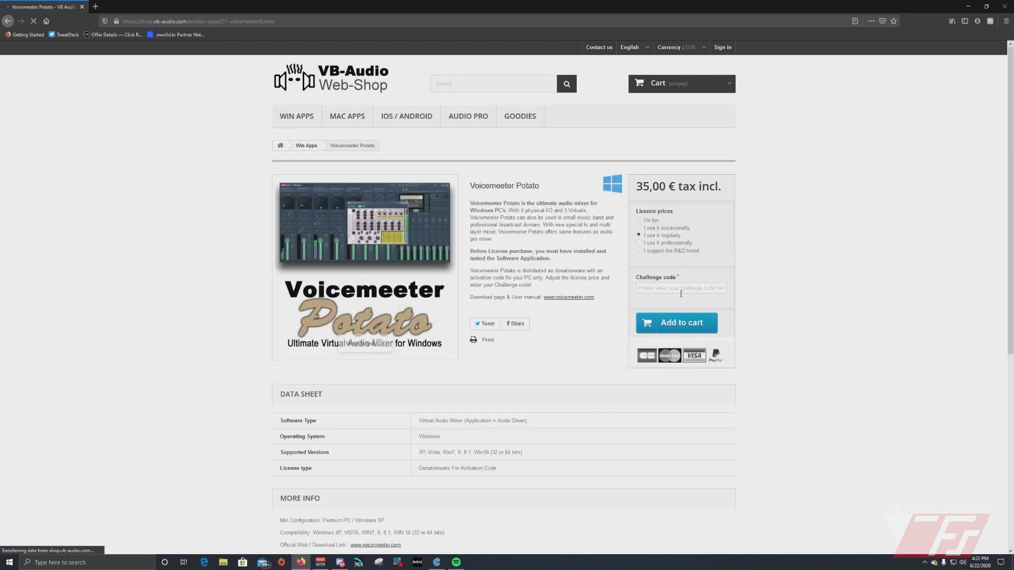
left_click(639, 220)
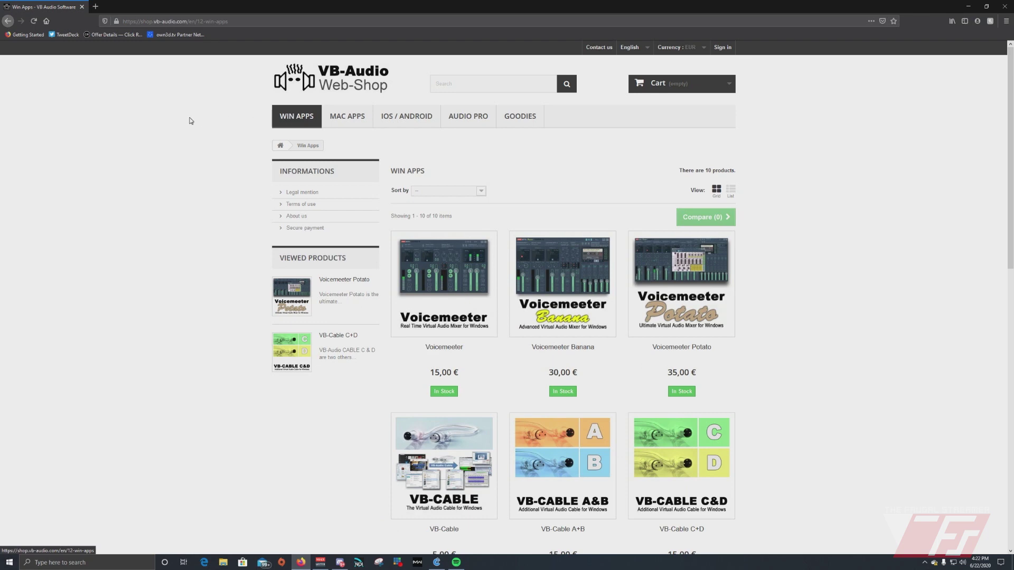
scroll(219, 126, "down", 5)
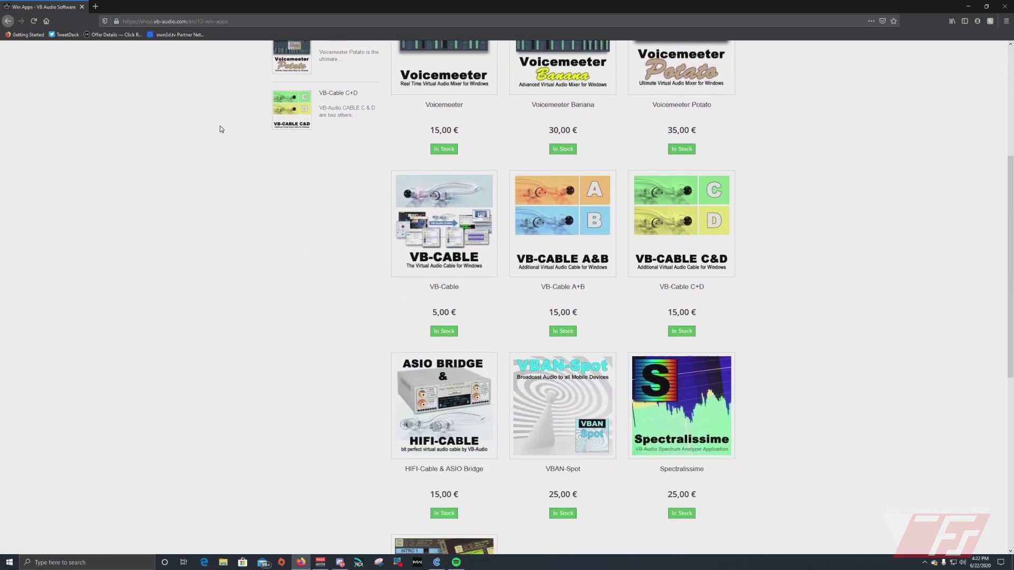
scroll(221, 129, "up", 5)
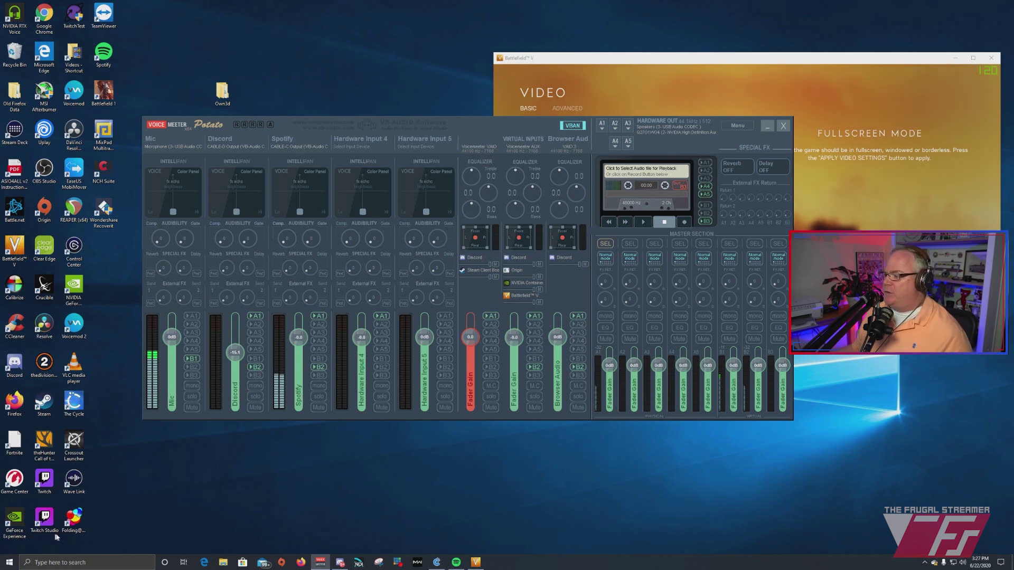
Raise the Discord channel's fader in Voicemeeter Potato to about -4.3 dB.
left_click_drag(235, 353, 234, 341)
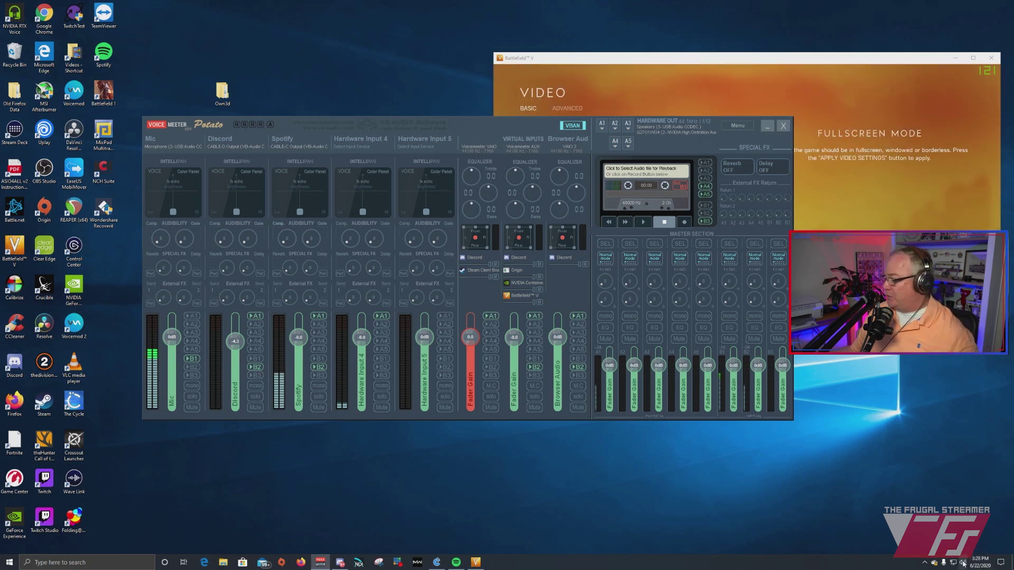
Set Spotify's output to CABLE-C Input (VB-Audio Cable C) in the Windows app volume and device preferences.
right_click(963, 563)
left_click(945, 513)
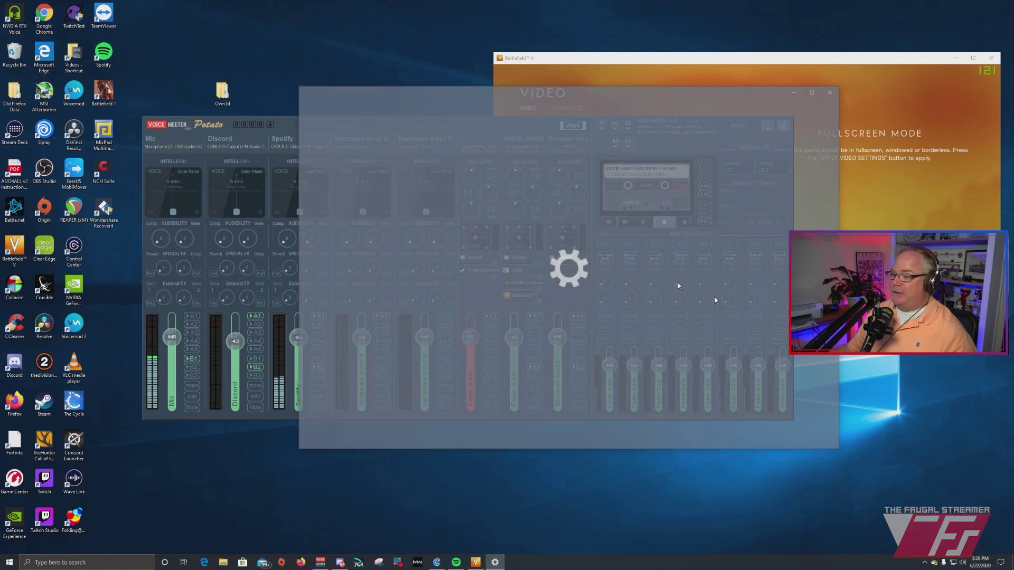
scroll(452, 373, "down", 2)
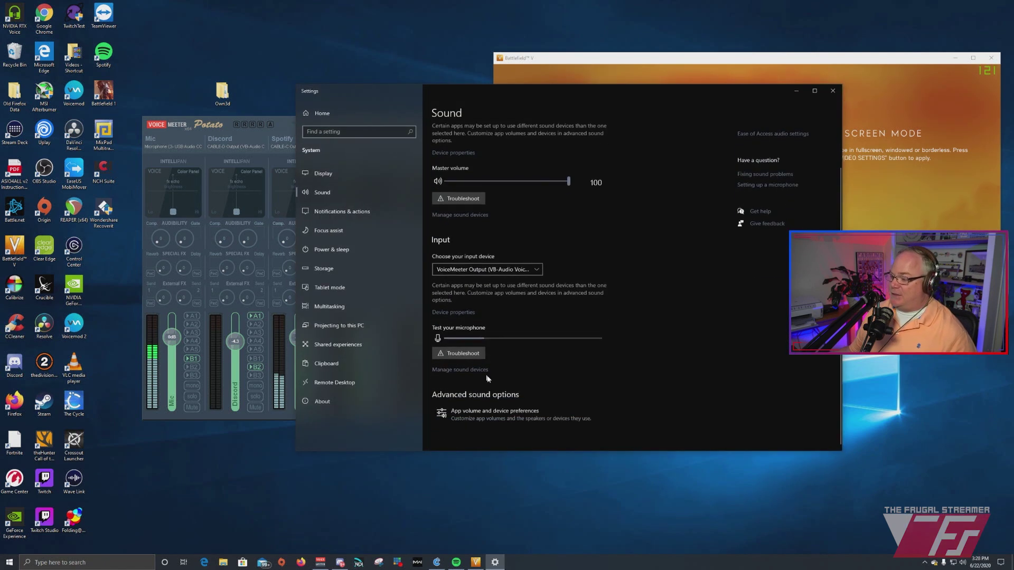
left_click(495, 411)
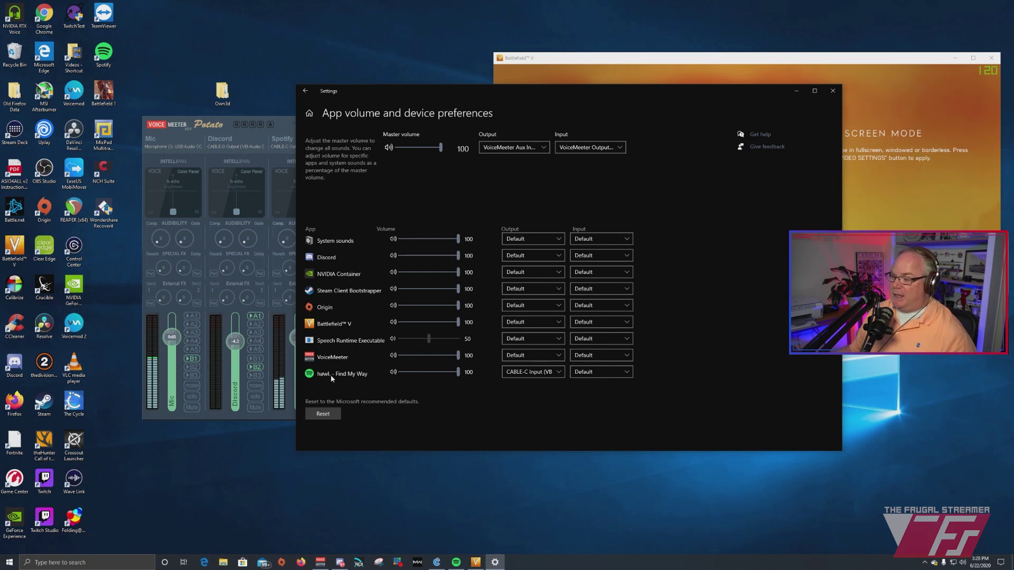
left_click(548, 372)
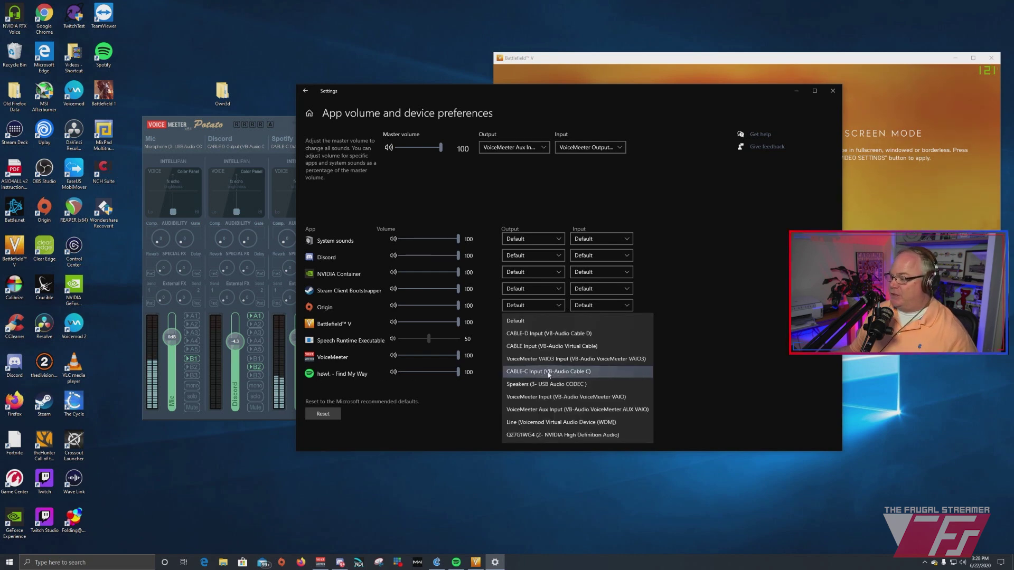
left_click(548, 372)
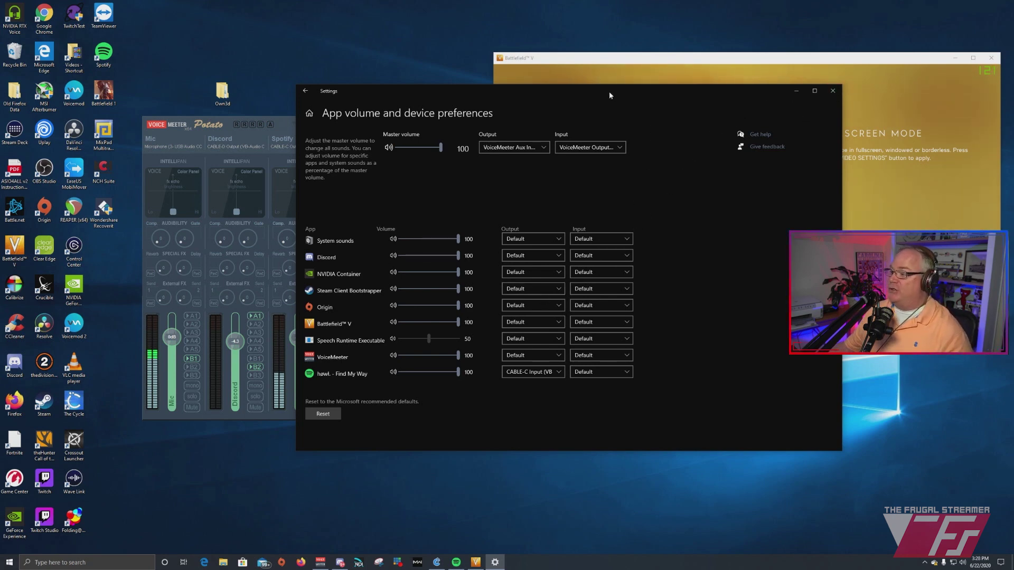
Return to the Voicemeeter Potato mixer and view the devices available for hardware output A1.
left_click_drag(609, 91, 624, 92)
left_click(293, 130)
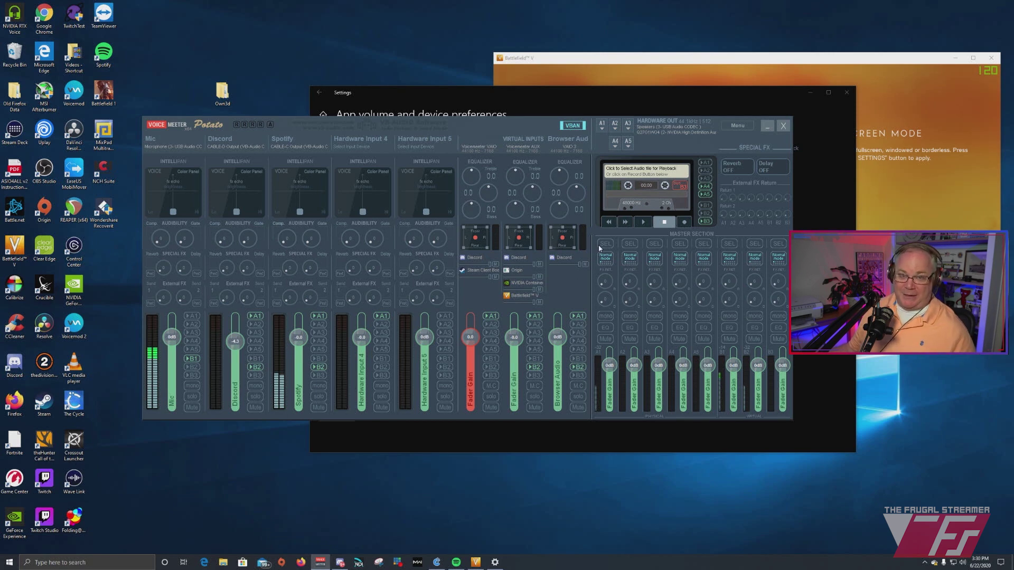
left_click(603, 126)
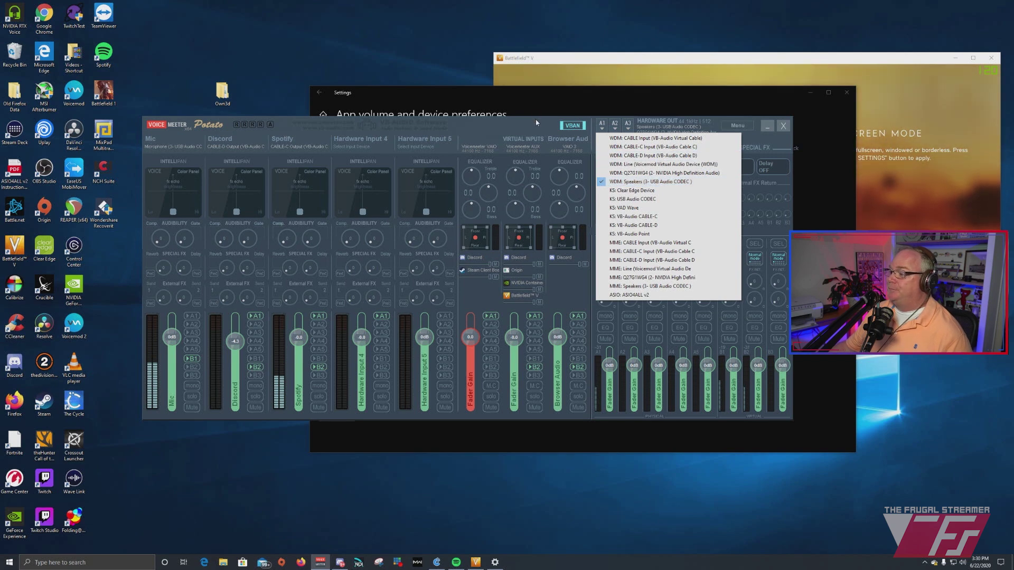
left_click_drag(535, 122, 537, 125)
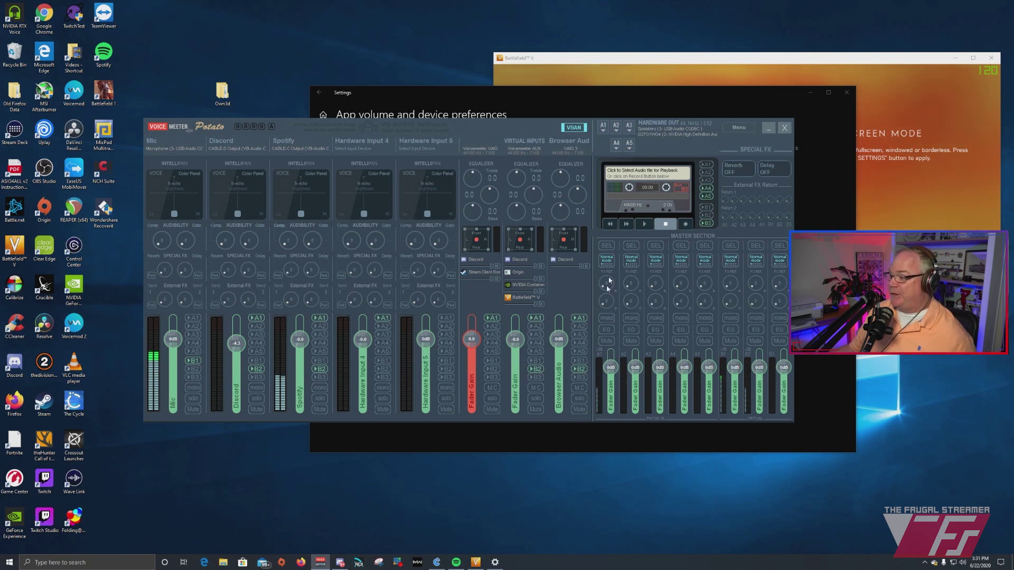
Select the A1 bus mix in the master section and raise the Discord fader to about -4 dB.
left_click(607, 246)
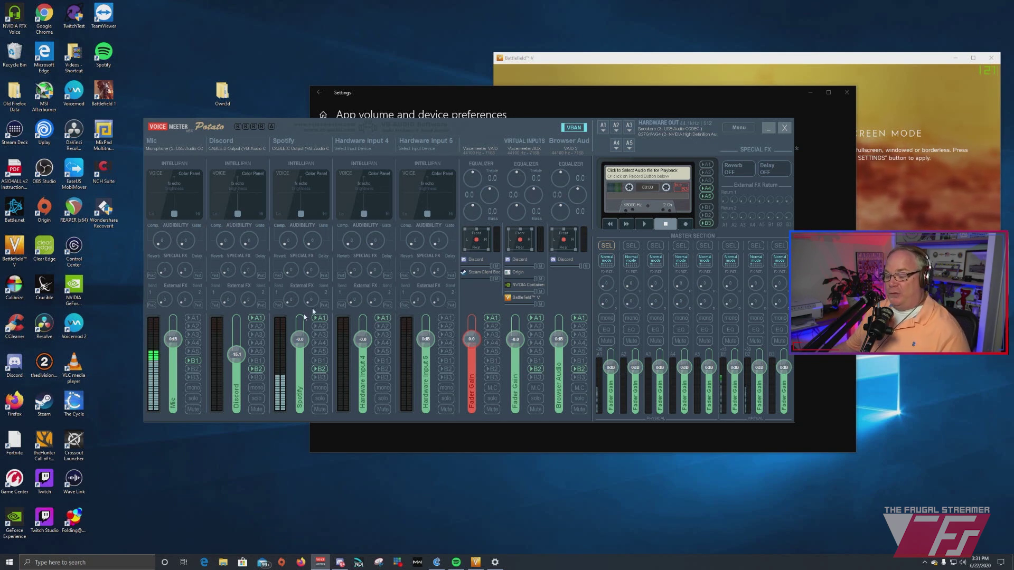
mouse_move(236, 356)
left_mouse_down()
mouse_move(239, 344)
mouse_move(243, 367)
mouse_move(248, 345)
left_mouse_up()
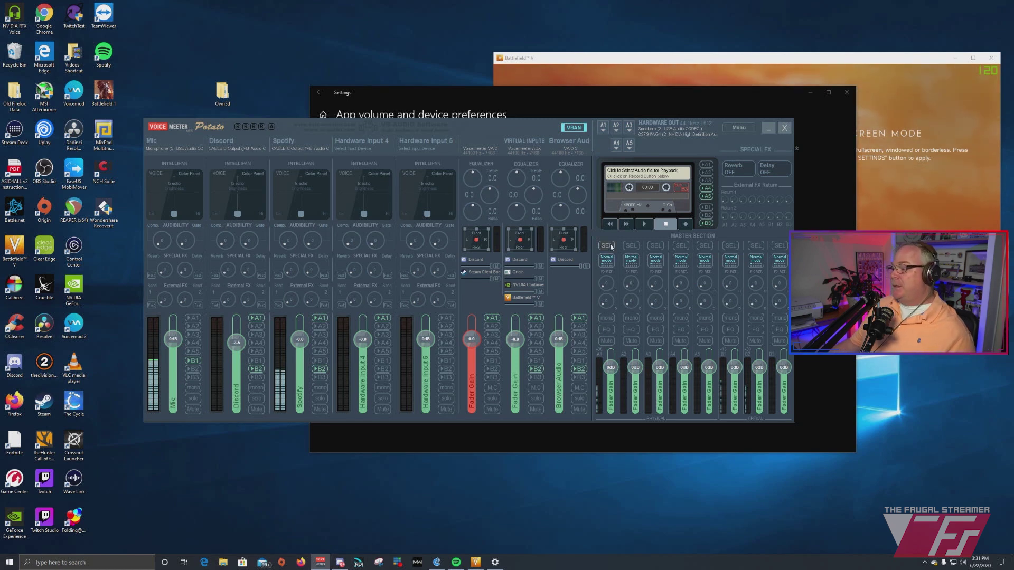
Lower Spotify's fader in the A1 bus mix to about -37 dB and return it to about -6 dB.
left_click_drag(301, 339, 300, 376)
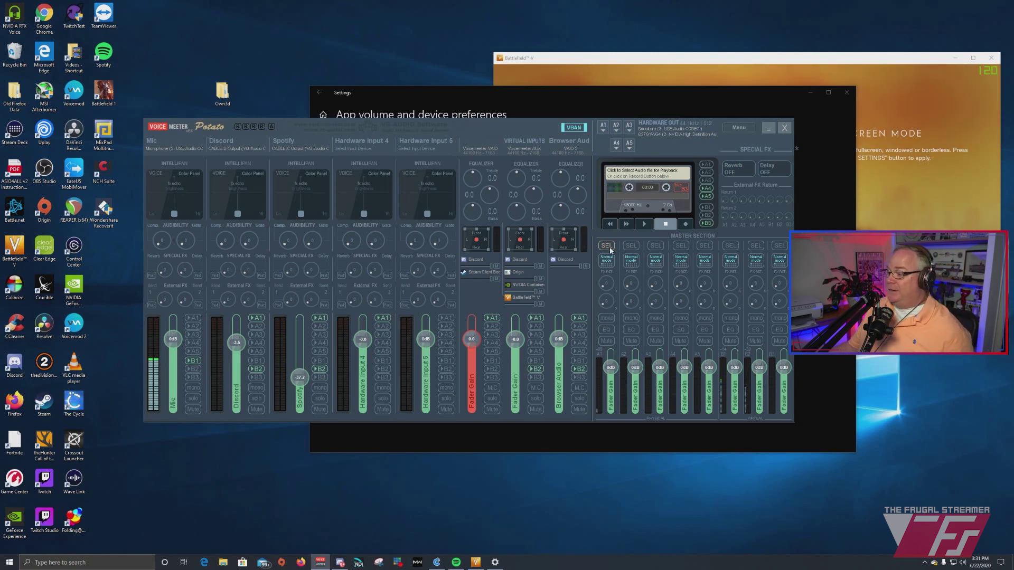
left_click_drag(300, 377, 300, 339)
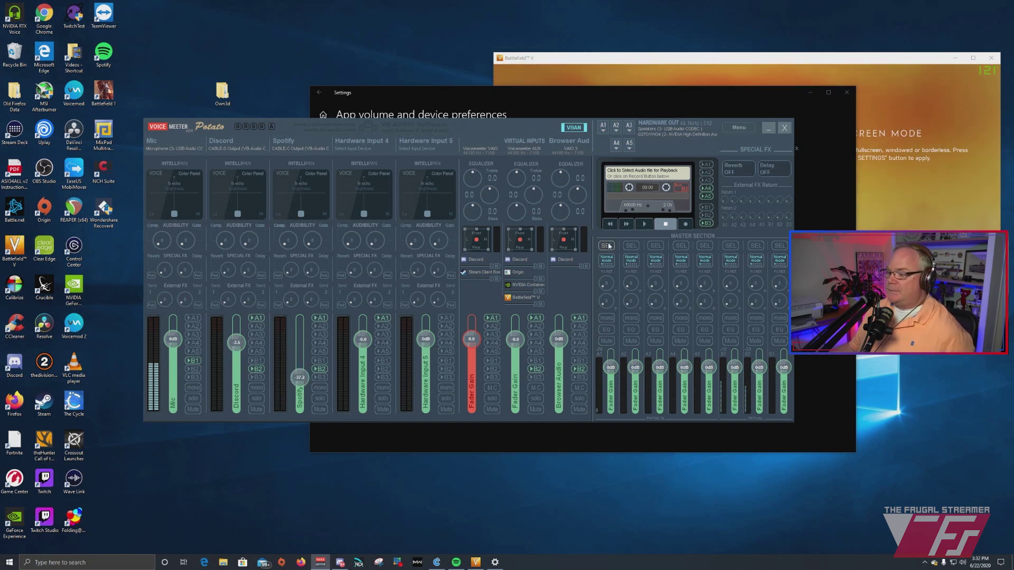
left_click_drag(301, 386, 301, 345)
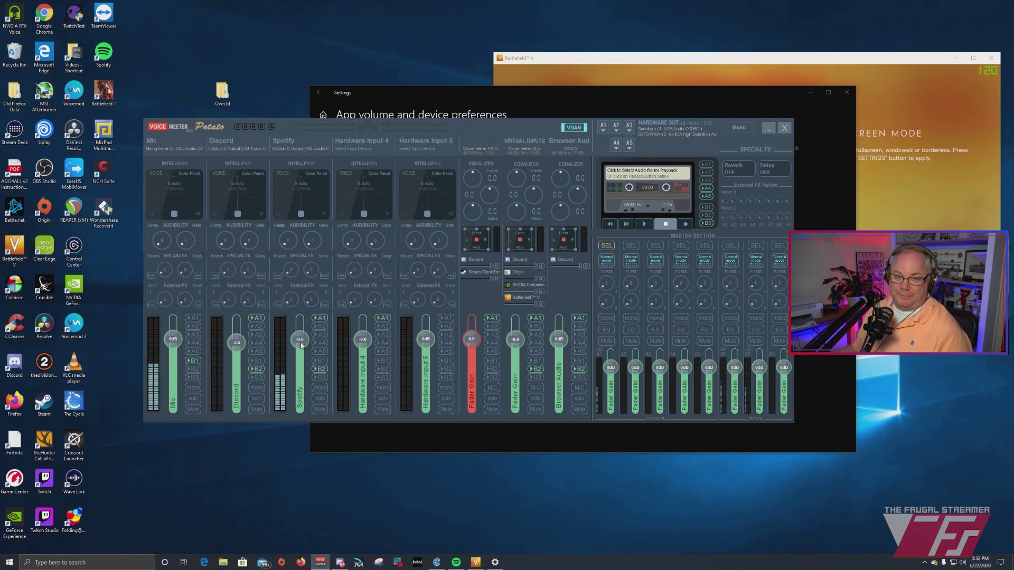
Pull Spotify's fader in the A1 bus mix all the way down to -60 dB and deselect the bus.
left_click(609, 245)
left_click_drag(299, 339, 302, 438)
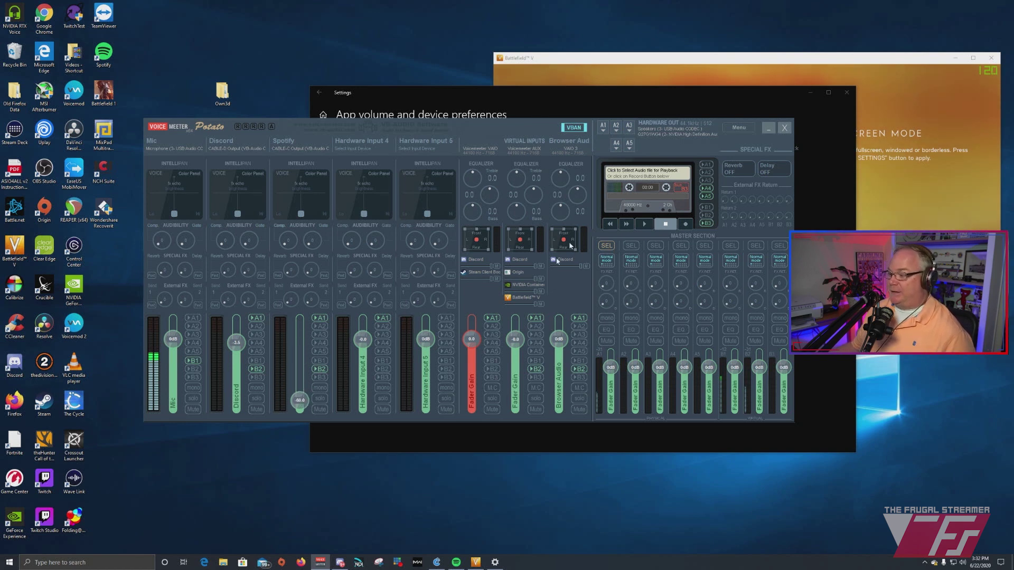
left_click(609, 246)
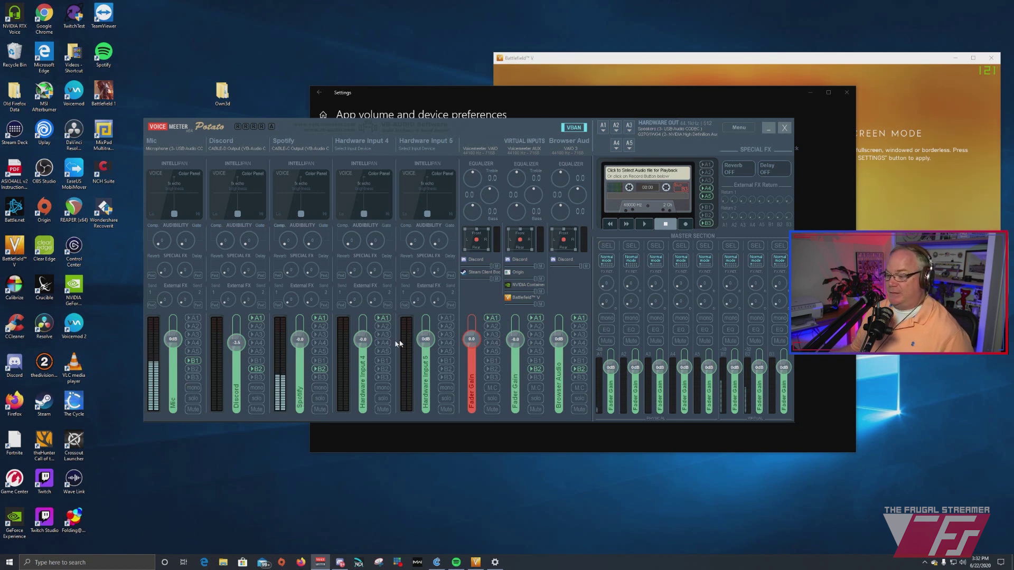
Reset Spotify's main fader to 0 dB and set its separate fader in the A1 bus mix to about -12 dB.
double_click(300, 339)
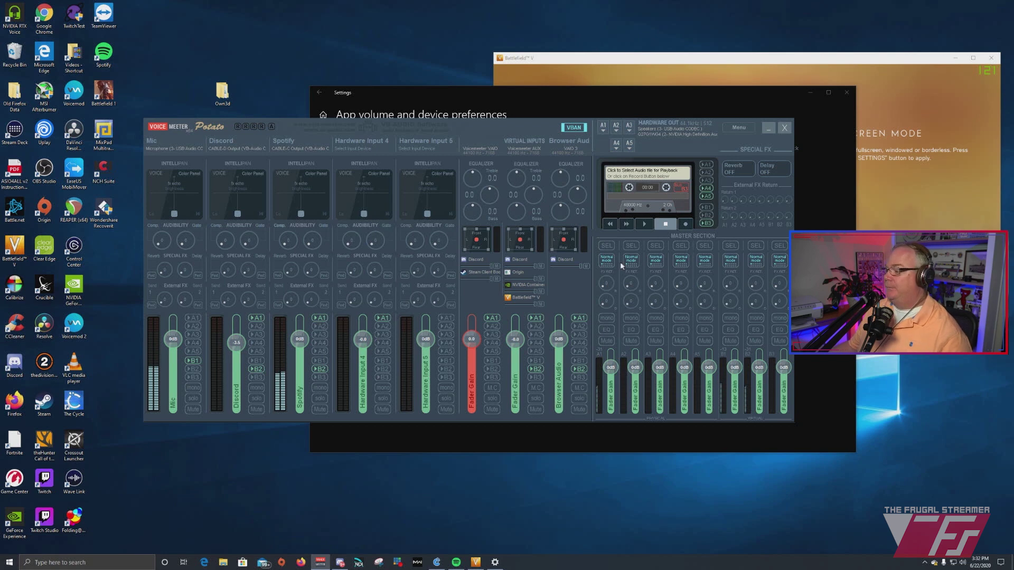
left_click(606, 246)
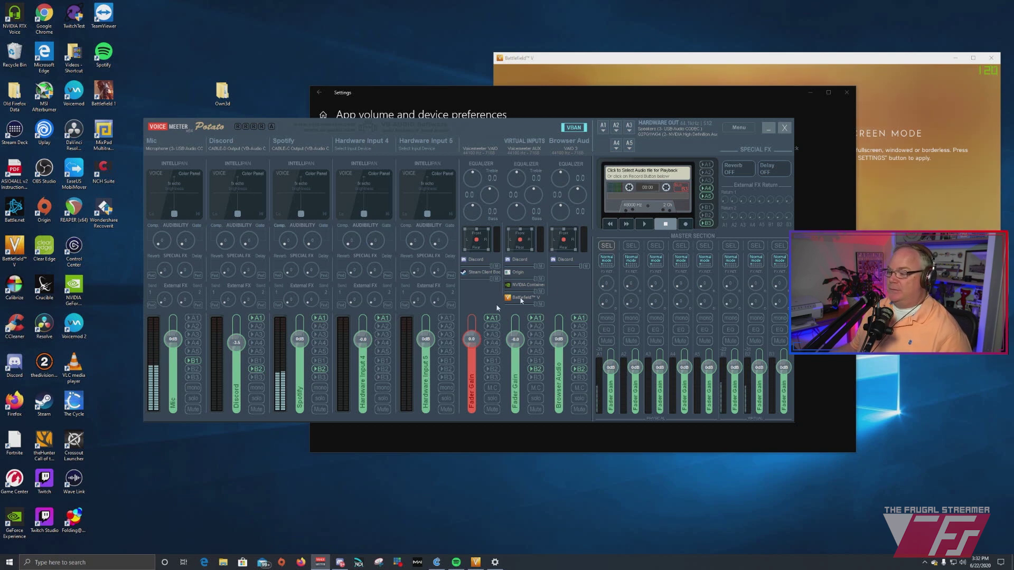
left_click_drag(300, 338, 300, 351)
Route the Mic channel to A1 and try its A1 fader at 12 dB before bringing it back to about 0 dB.
left_click(192, 318)
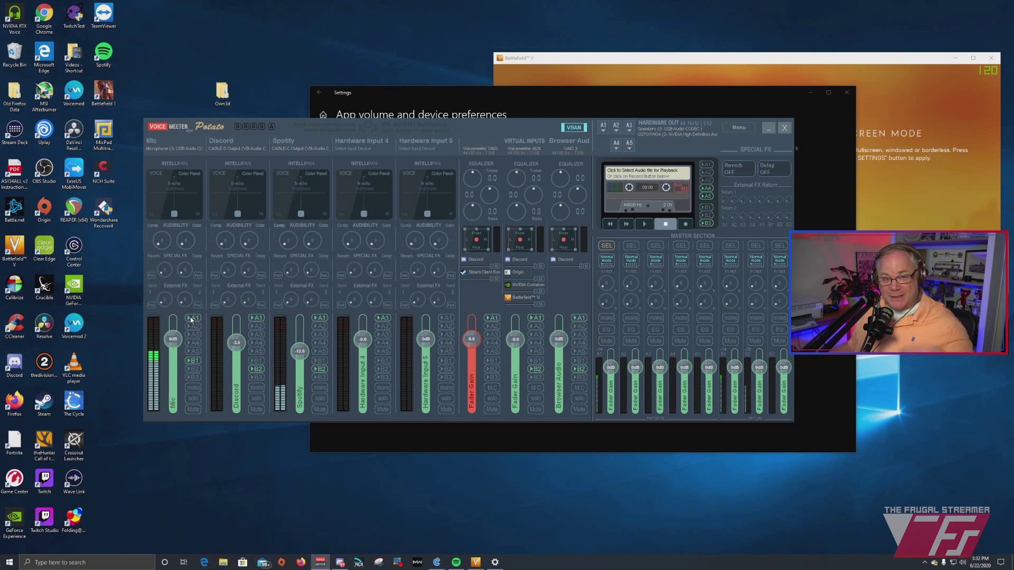
left_click_drag(173, 339, 172, 329)
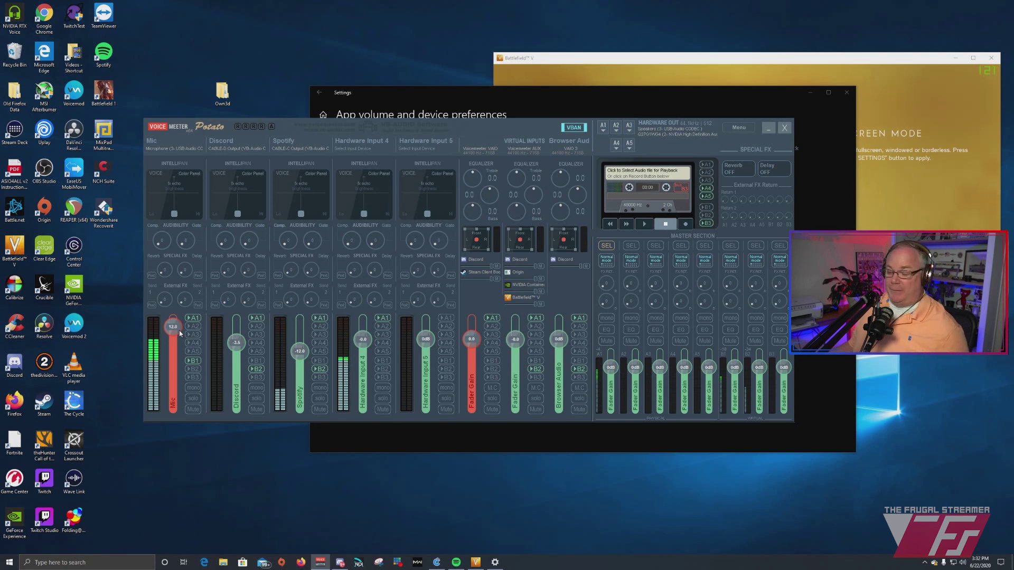
left_click_drag(176, 331, 177, 346)
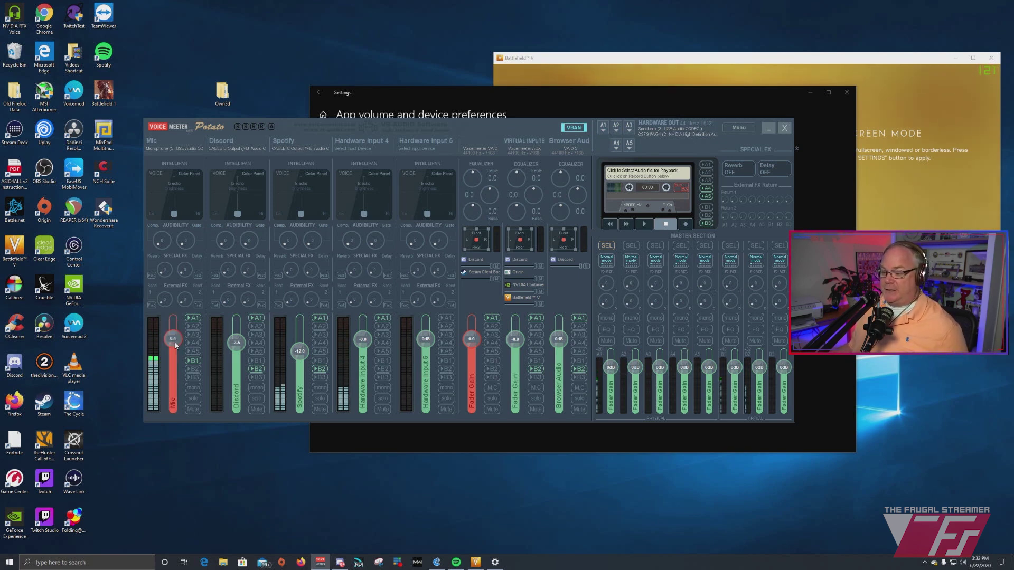
Compare the main fader levels with the A1 bus mix and remove the Mic channel's routing to A1.
left_click(606, 246)
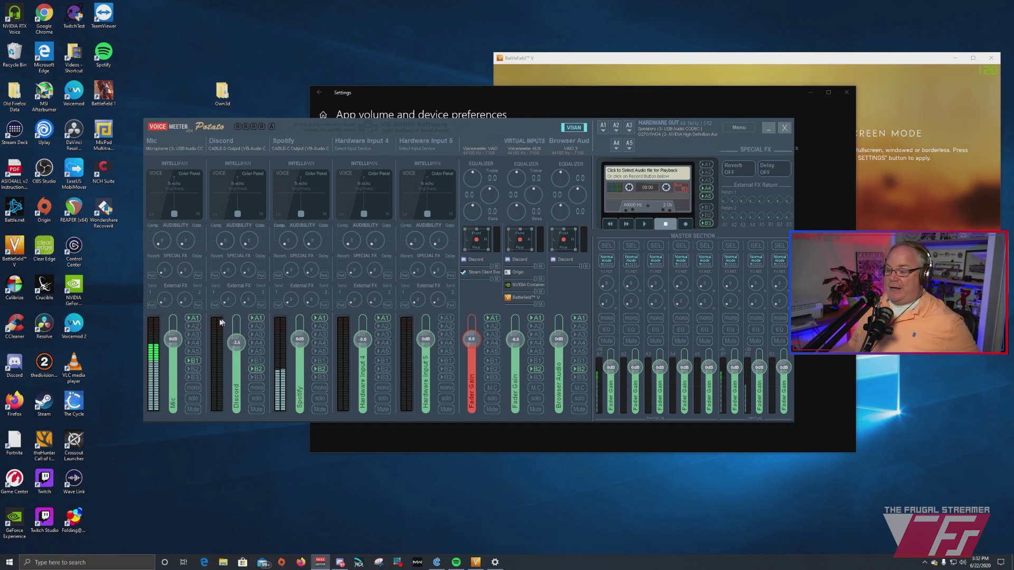
left_click(606, 245)
left_click(194, 318)
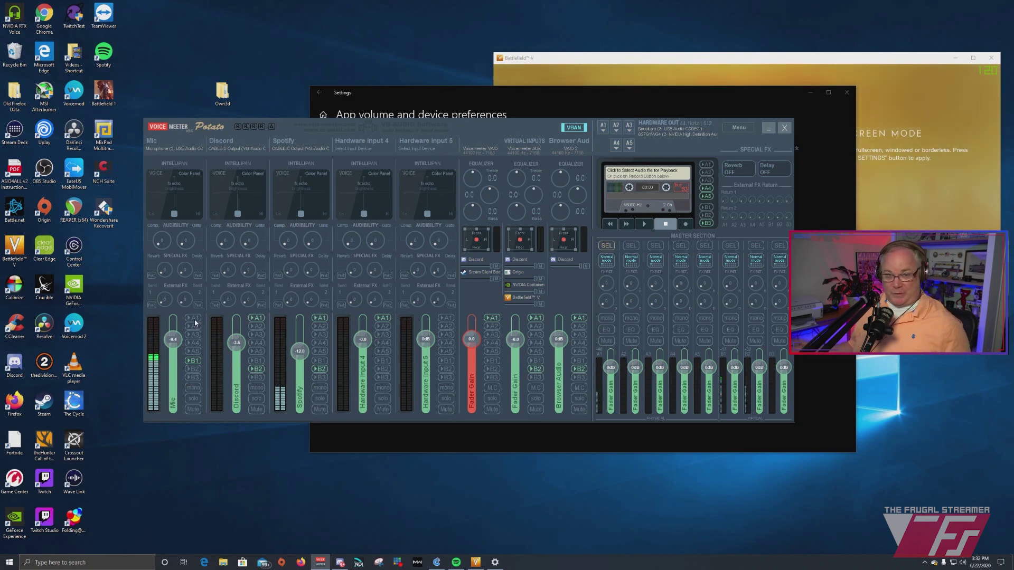
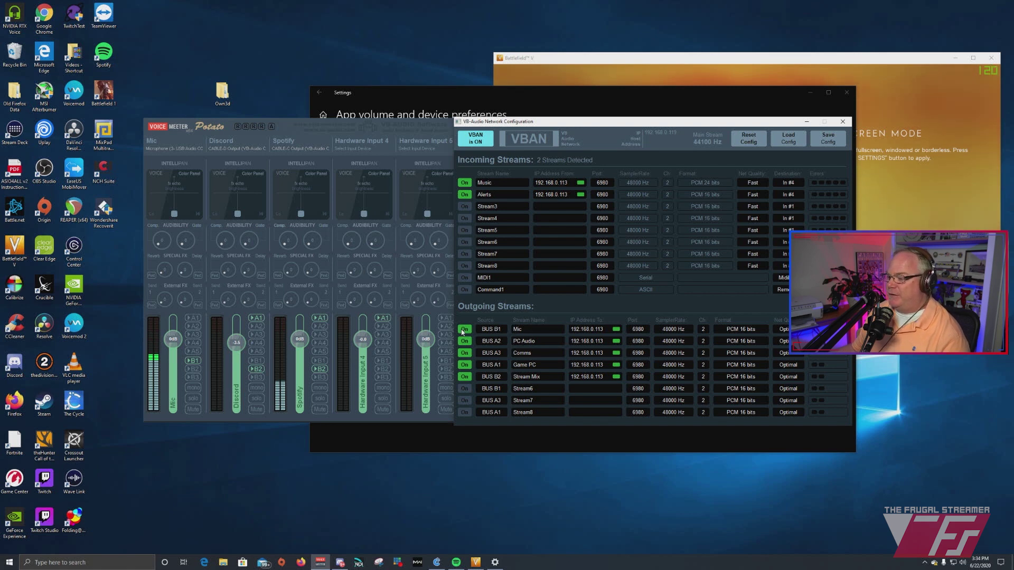
Review the outgoing VBAN streams, including Stream Mix, and close the network configuration window.
left_click(462, 378)
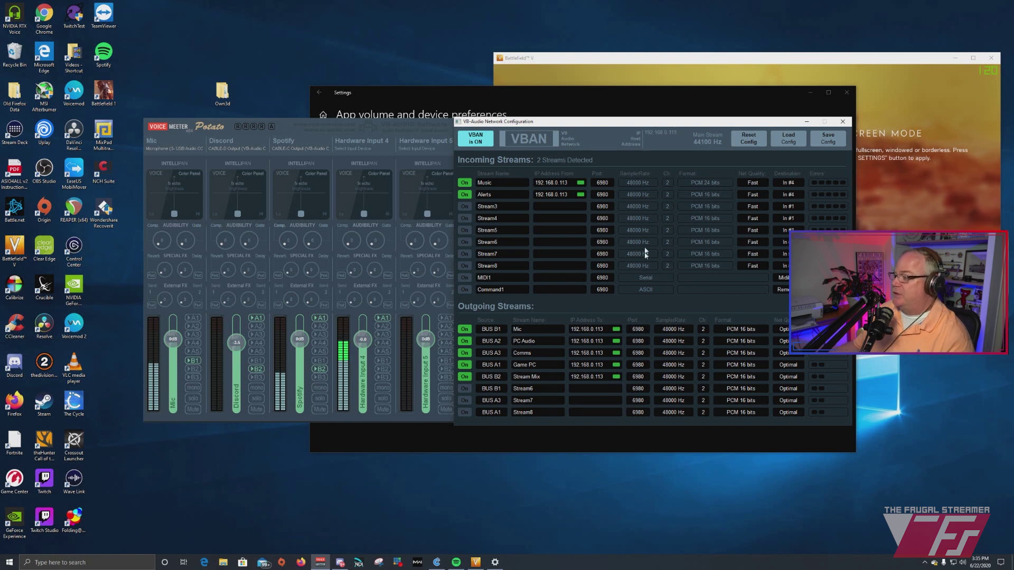
left_click(843, 122)
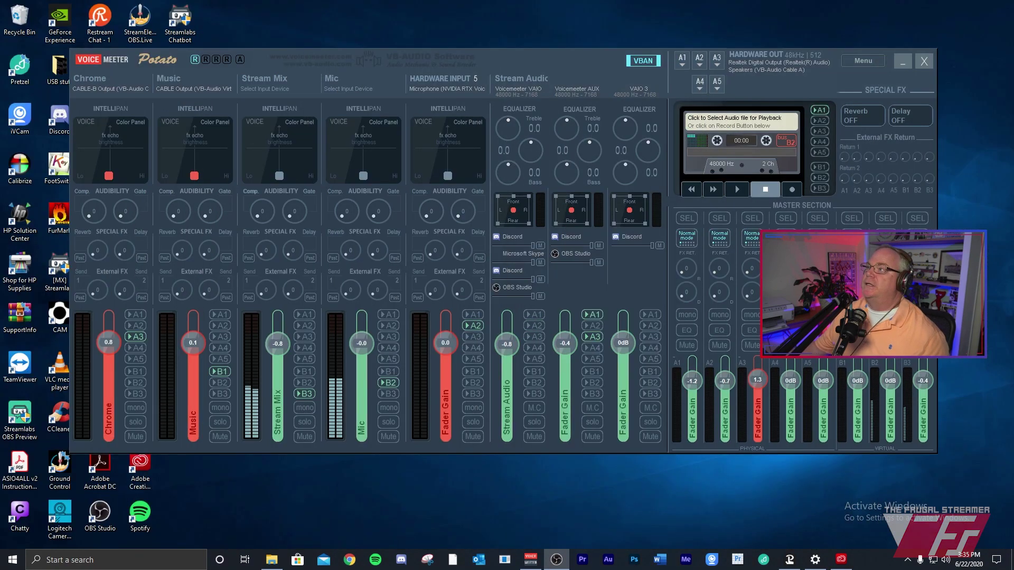
Open the VBAN network configuration and view the source streams available for the incoming Stream Mix entry.
mouse_move(594, 62)
left_mouse_down()
mouse_move(537, 71)
mouse_move(607, 44)
mouse_move(592, 53)
left_mouse_up()
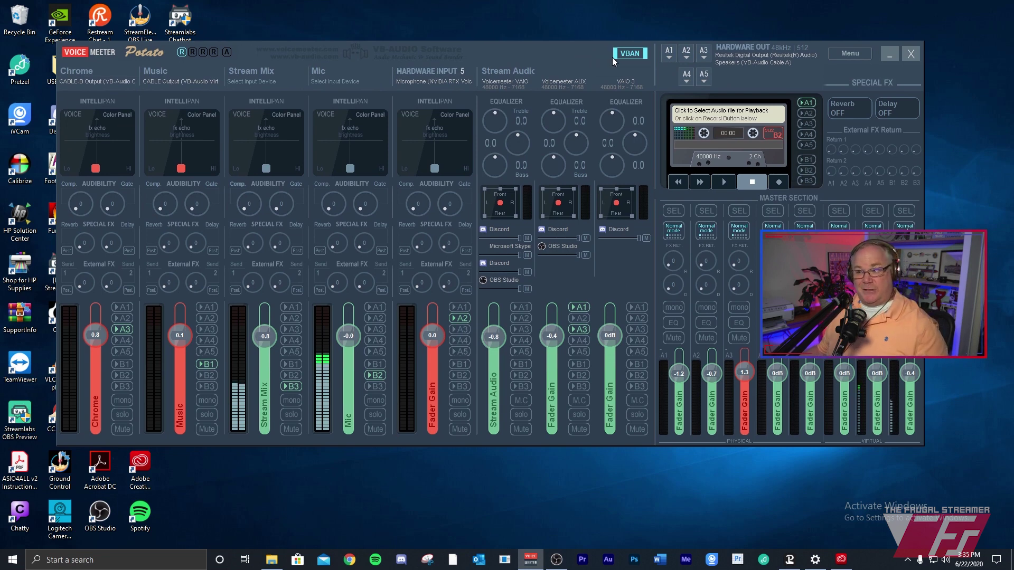
left_click_drag(571, 58, 580, 58)
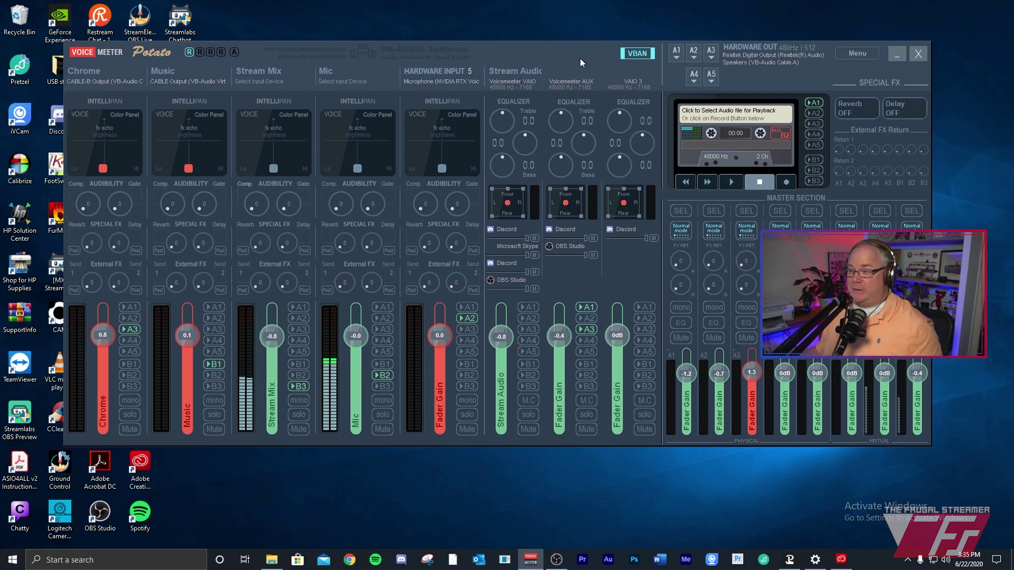
left_click(639, 54)
left_click_drag(647, 57, 442, 57)
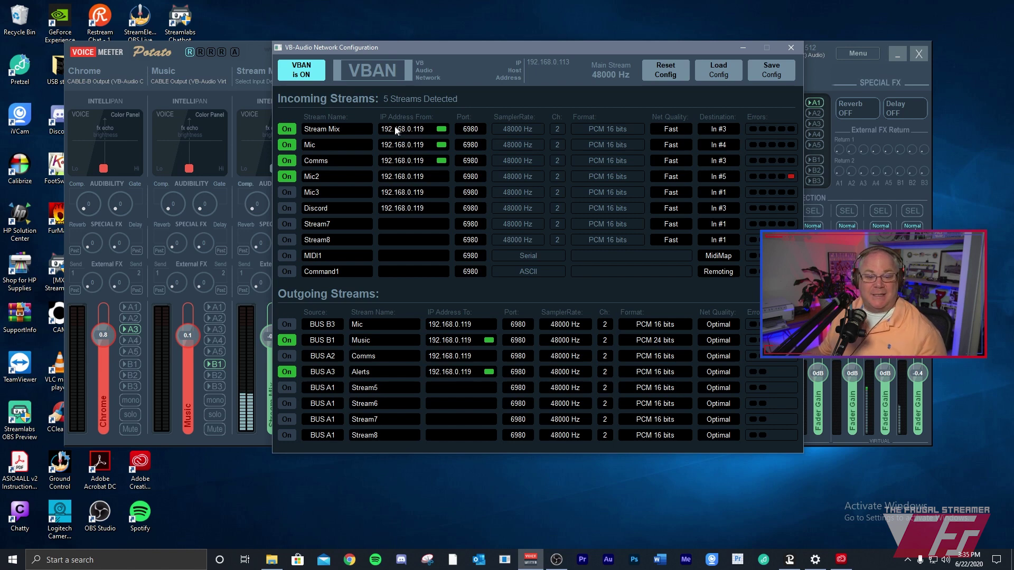
left_click(412, 132)
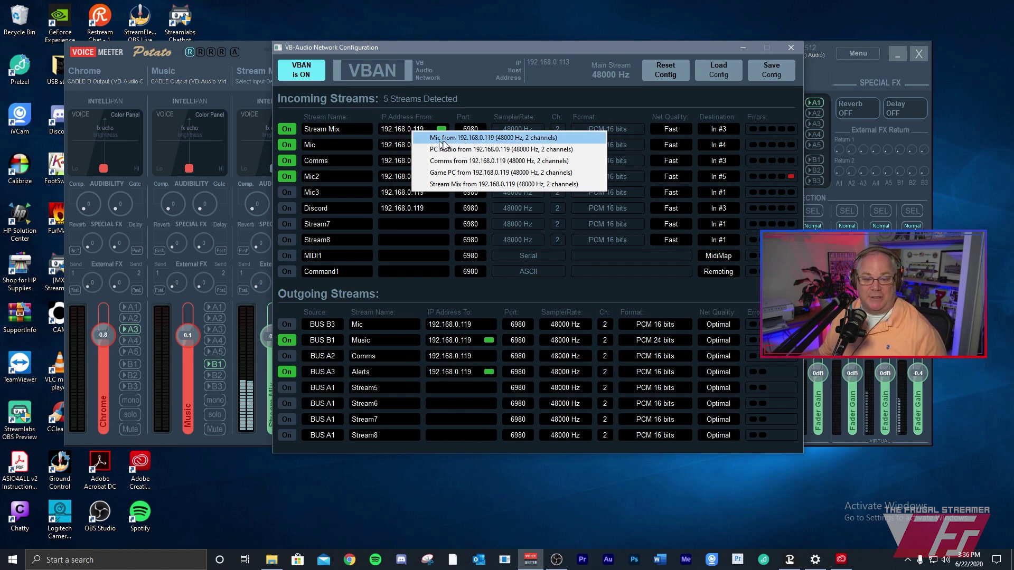
left_click(404, 131)
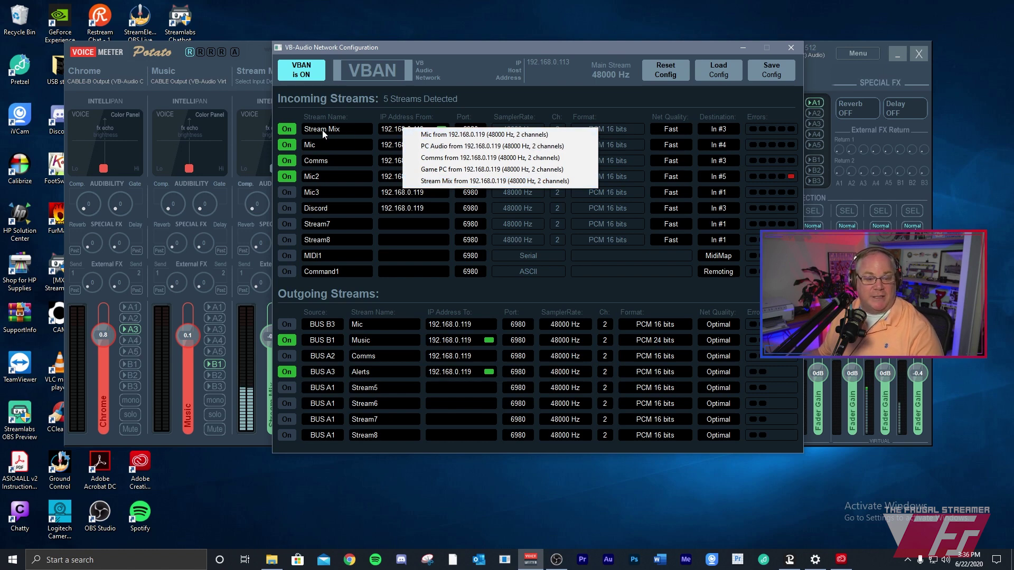
left_click(319, 150)
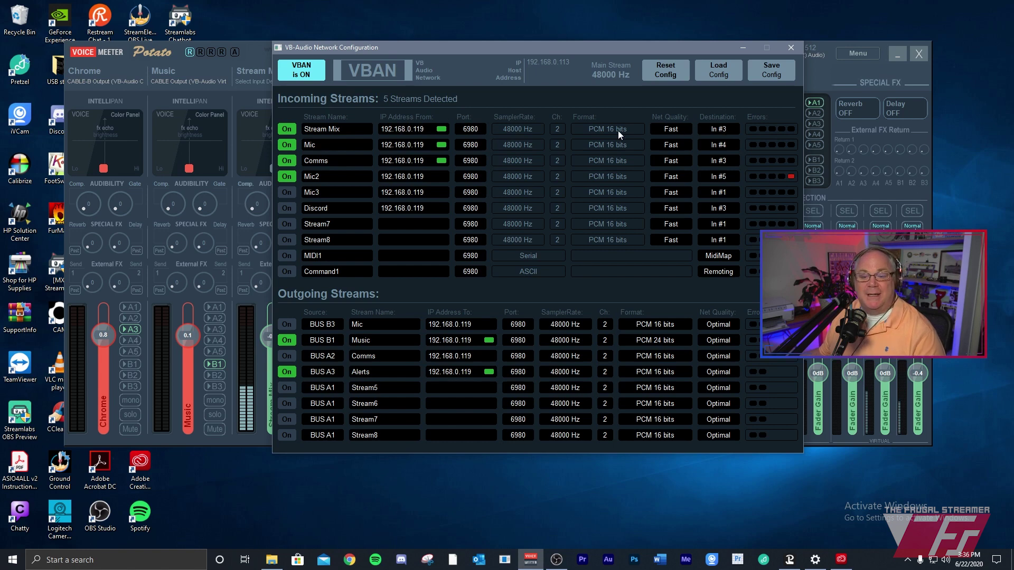
Check the destination inputs offered for the incoming Stream Mix and minimize the network configuration.
left_click(724, 132)
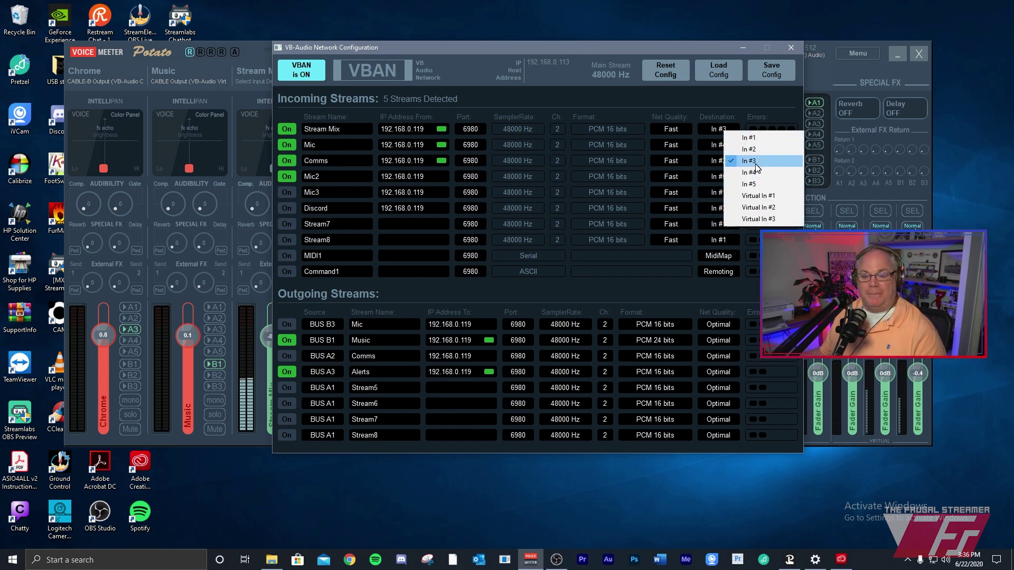
left_click(578, 36)
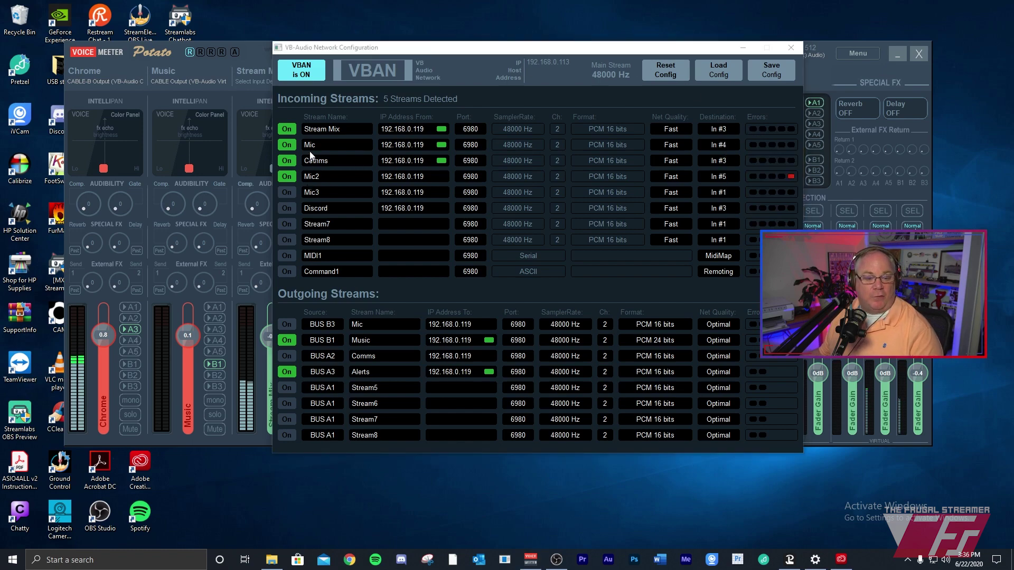
left_click(749, 50)
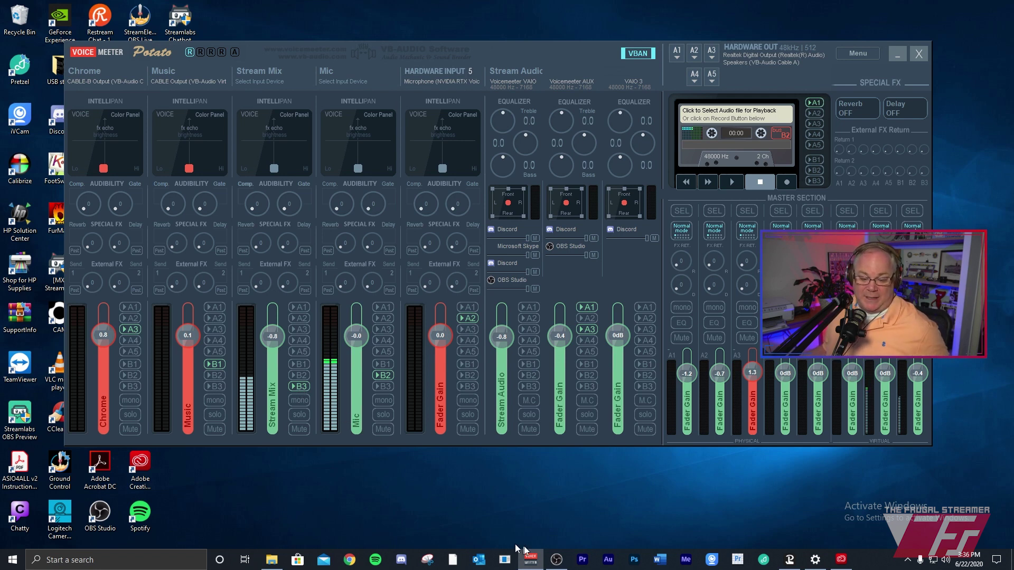
Switch to OBS Studio, check which audio device the Mic source uses, and view the Mic and Stream Mix meters in the audio mixer.
left_click(556, 559)
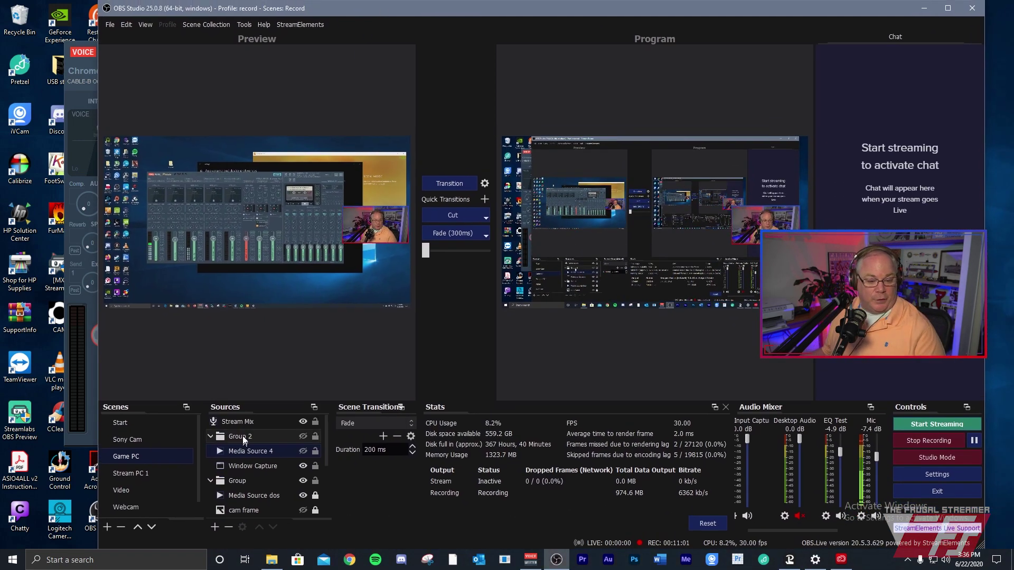
scroll(250, 433, "down", 5)
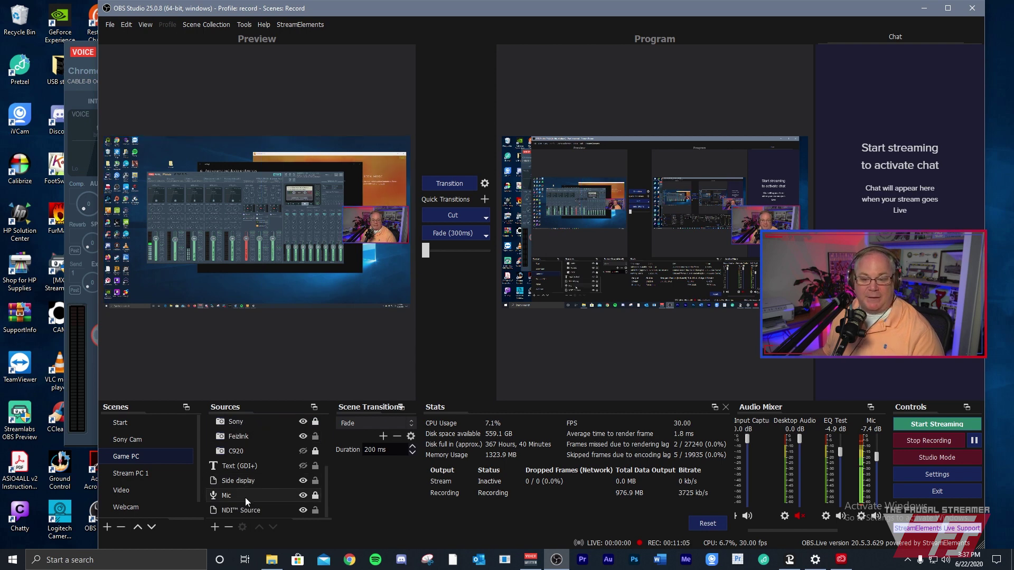
double_click(246, 496)
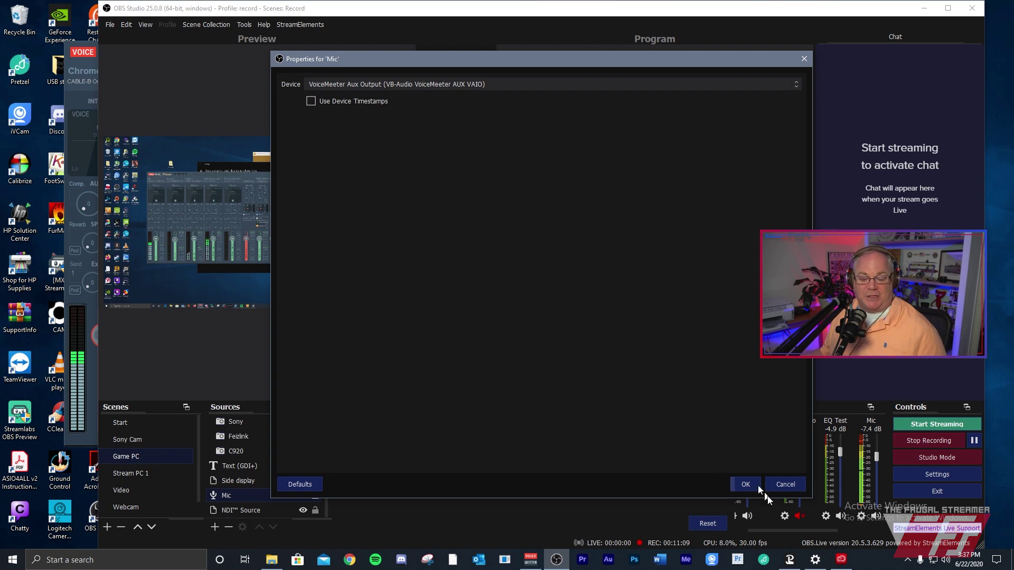
left_click(777, 486)
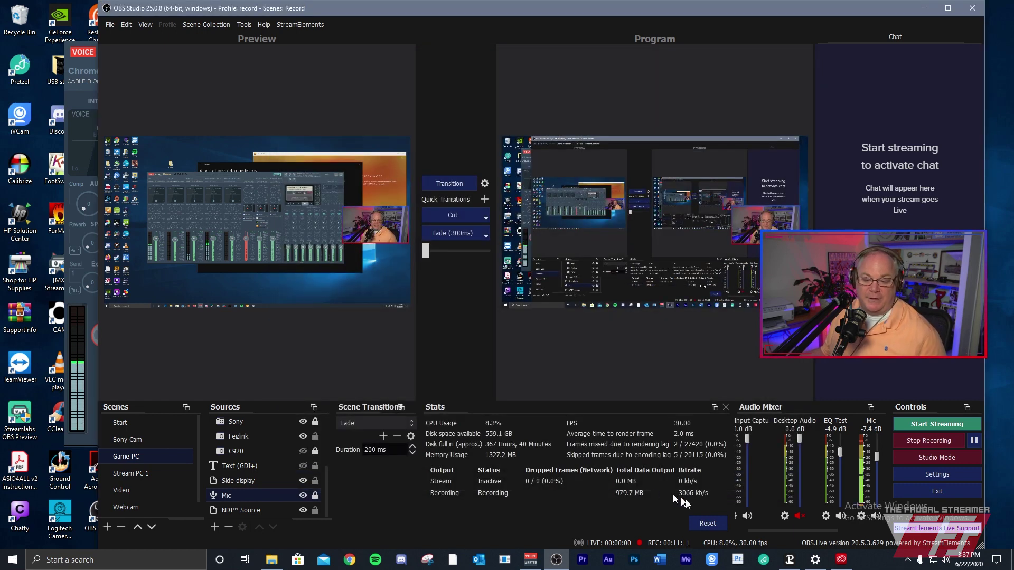
left_click_drag(780, 531, 835, 533)
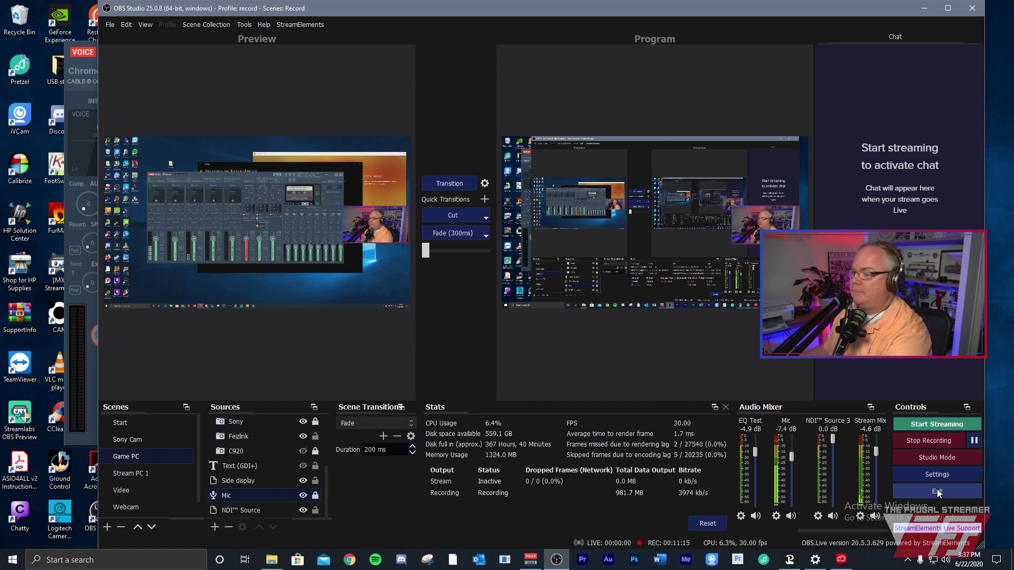
Compare the Battlefield V window with the gaming PC's Voicemeeter mixer and view the device choices for hardware output A2.
left_click(442, 187)
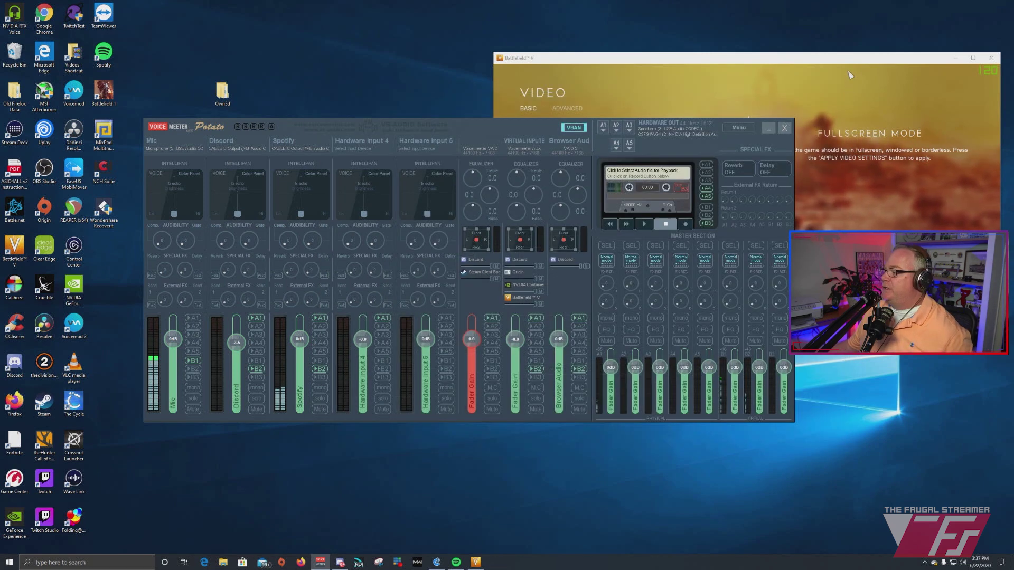
left_click(833, 58)
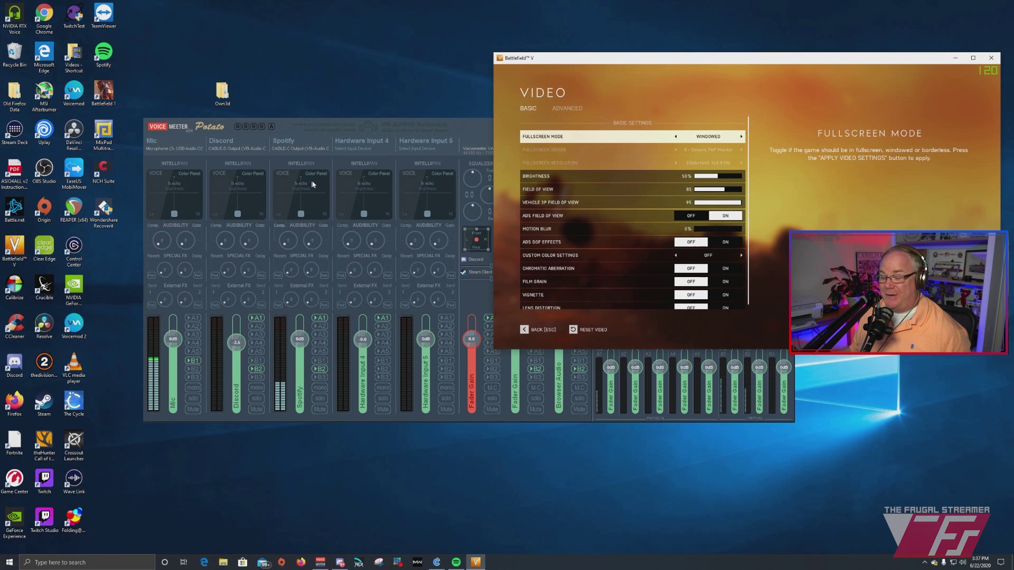
left_click(405, 147)
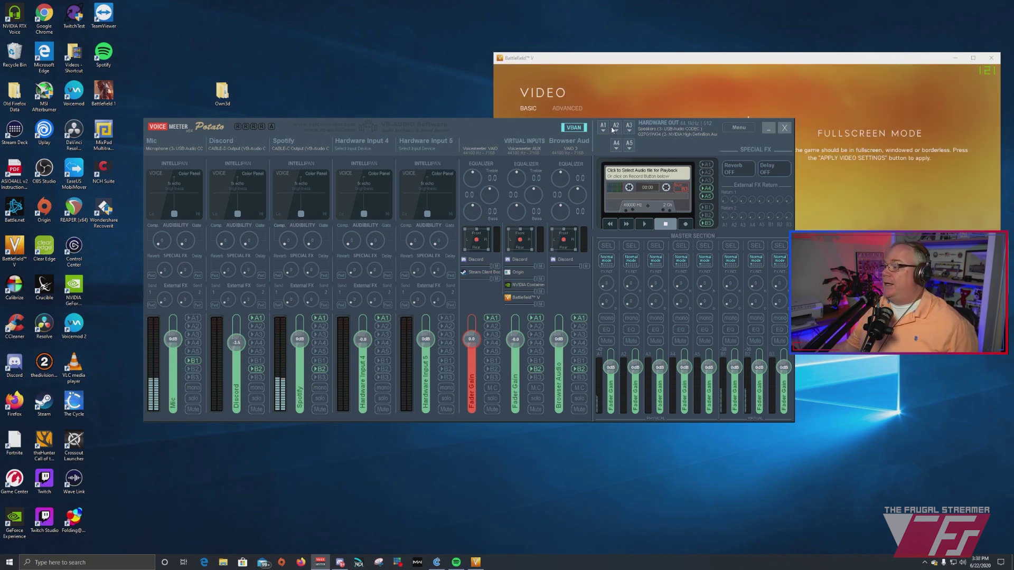
left_click(616, 131)
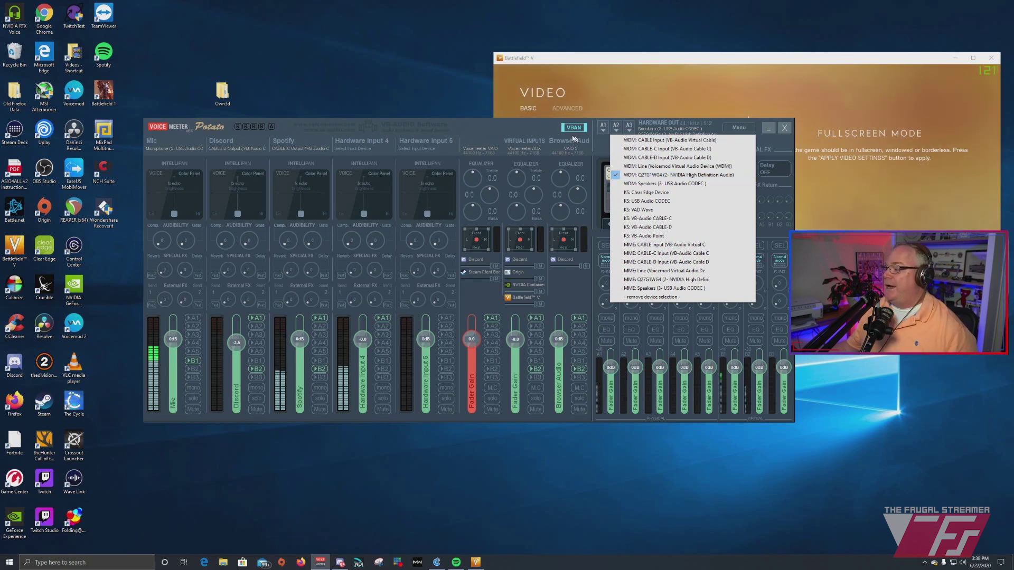
left_click(551, 128)
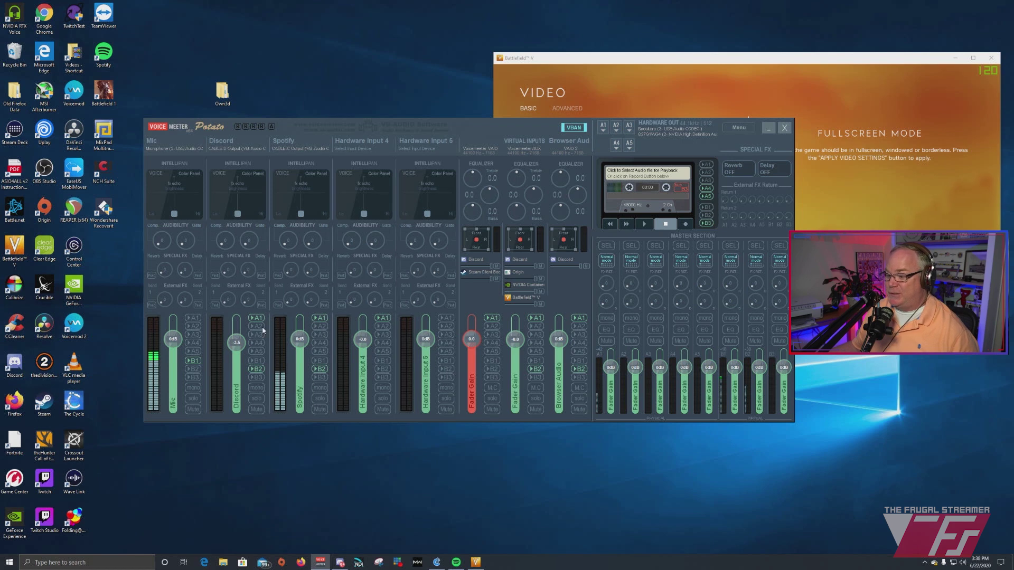
left_click(259, 326)
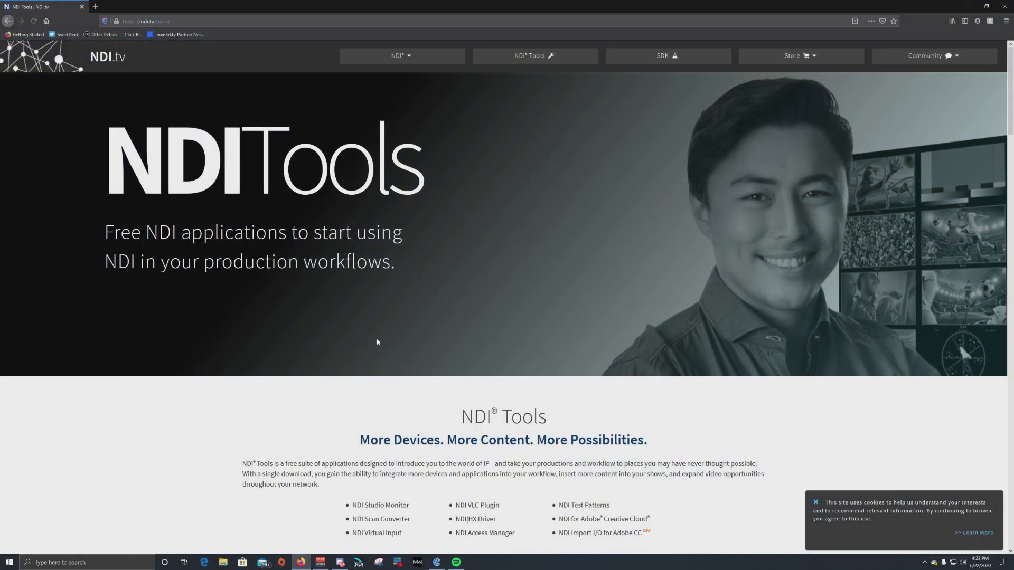
Dismiss the cookie notice on the NDI Tools page and open the download form for NDI Tools for Windows.
left_click(818, 506)
scroll(426, 375, "down", 4)
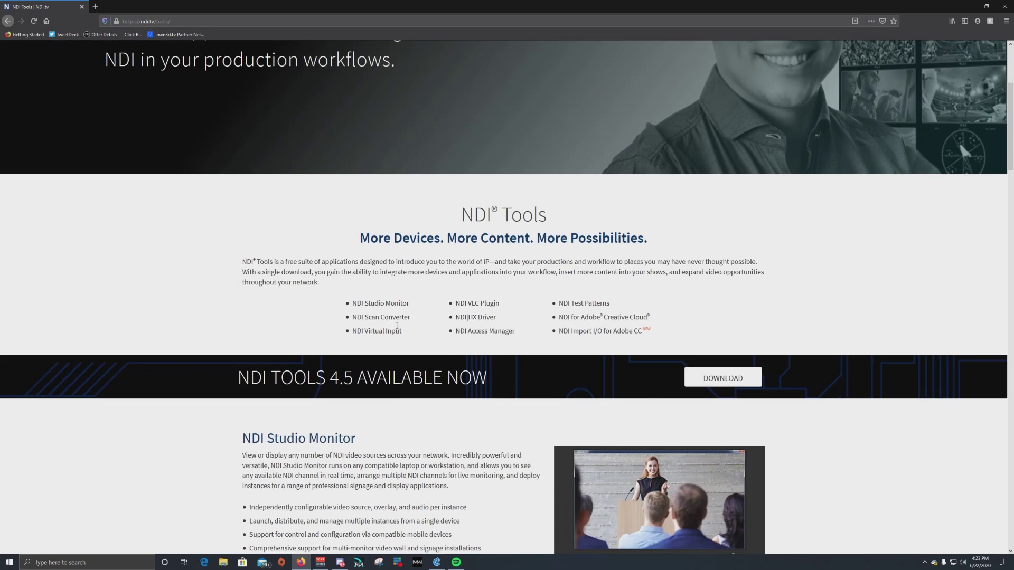
triple_click(413, 323)
left_click(685, 381)
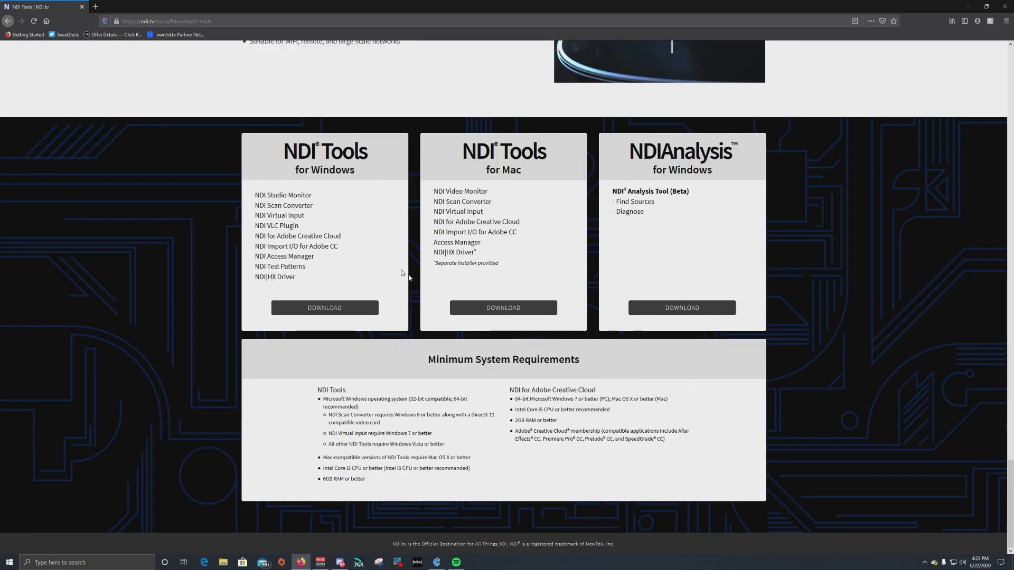
left_click(317, 309)
left_click(537, 262)
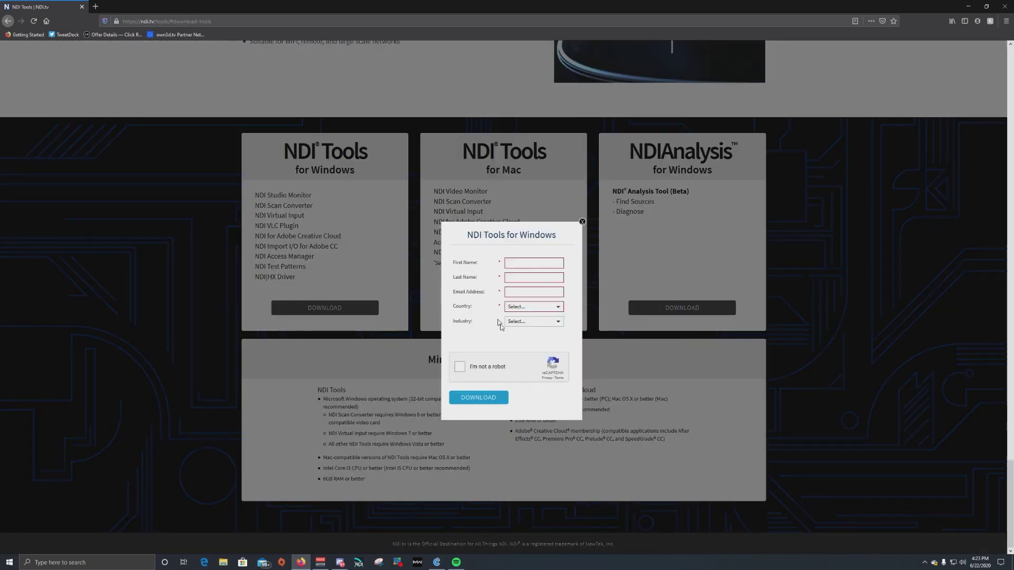
Complete the robot check and fill in the first name, last name and e-mail address in the download form.
left_click(459, 366)
left_click(482, 404)
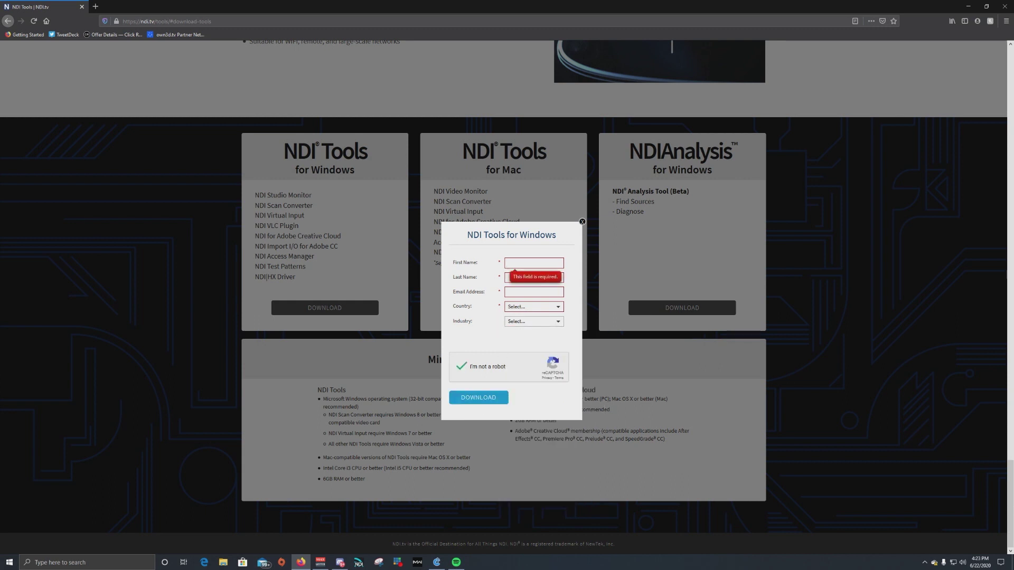
type("SJAKLFJK")
key("Tab")
type("AFGSFAD")
key("Tab")
type("A")
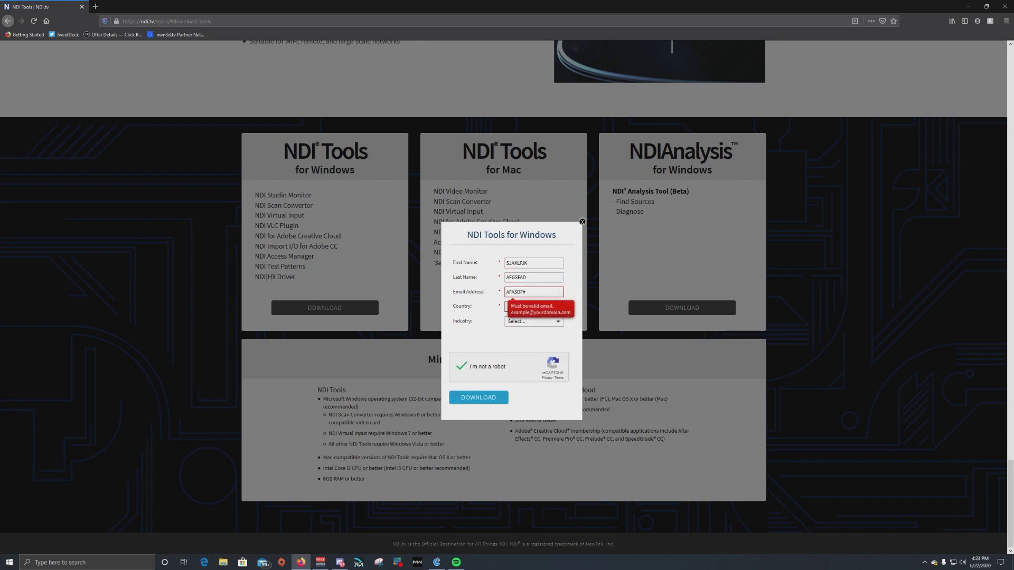
type("FASDF@FASDJKL.COM")
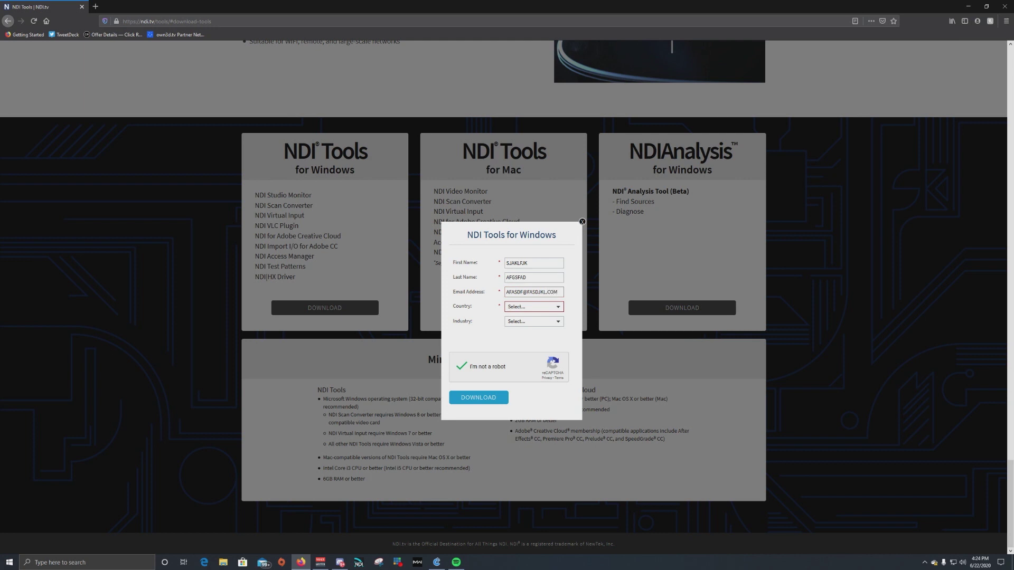
Set the country to United States and the state to VA in the download form.
left_click(549, 307)
left_click(531, 326)
left_click(531, 322)
left_click(528, 463)
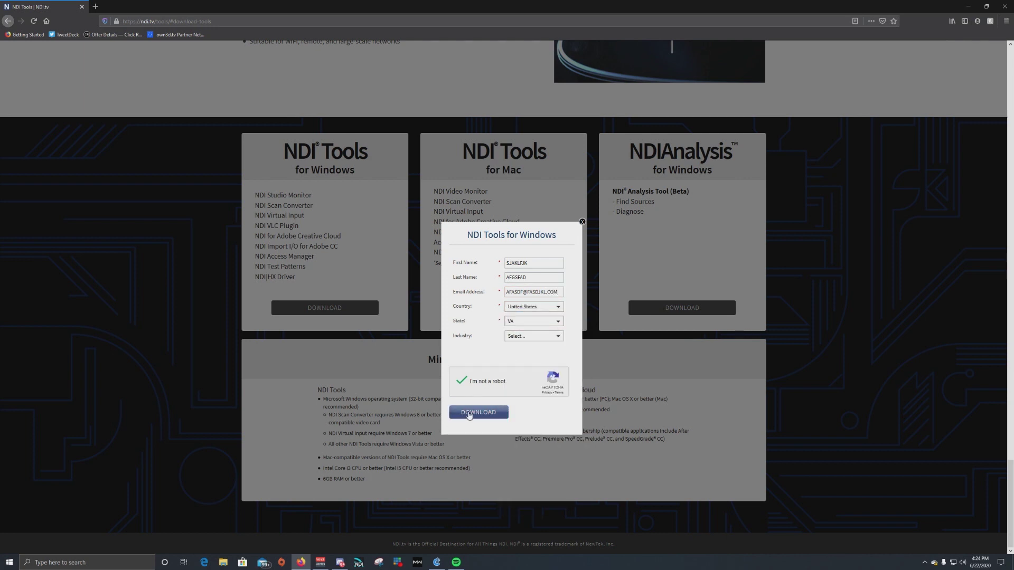
Submit the form to download NDI Tools for Windows and open its entry in the browser's downloads list.
left_click(465, 412)
key("Return")
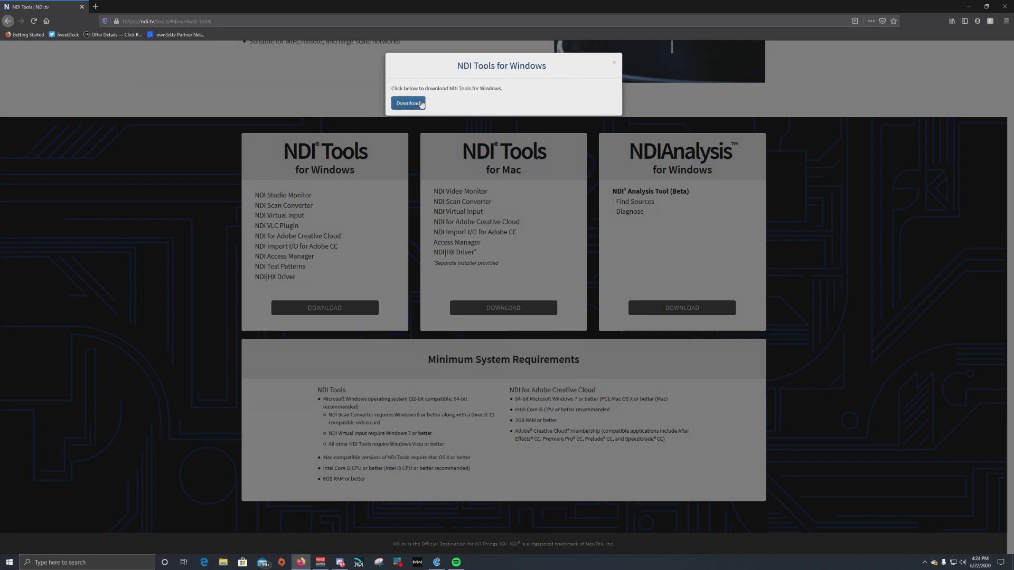
key("Return")
left_click(613, 64)
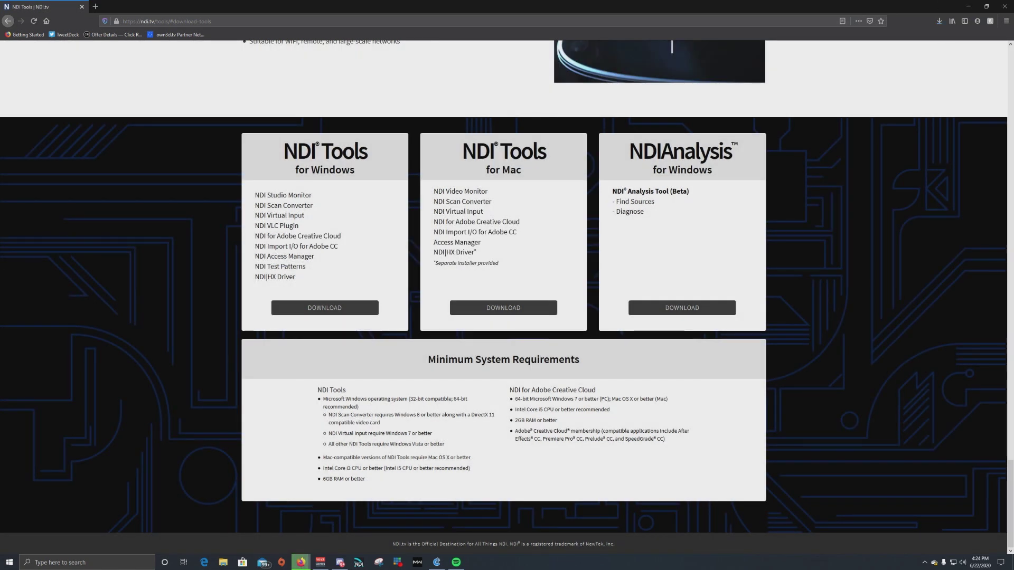
left_click(938, 21)
left_click(891, 47)
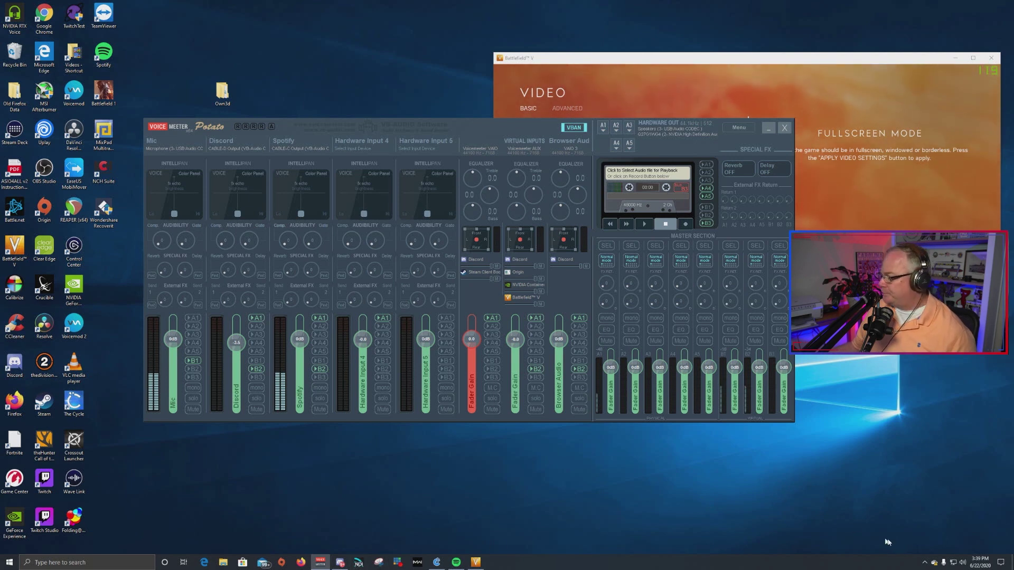
Set the NDI capture tool's audio source to VoiceMeeter Aux Output (VB-Audio VoiceMeeter AUX VAIO) and bring Battlefield V to the front.
left_click(923, 561)
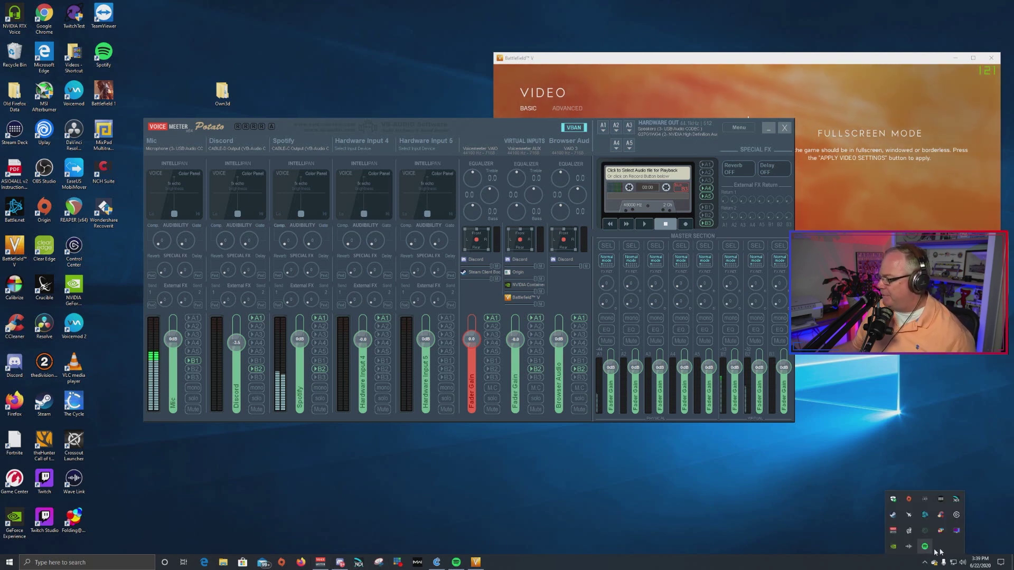
right_click(955, 505)
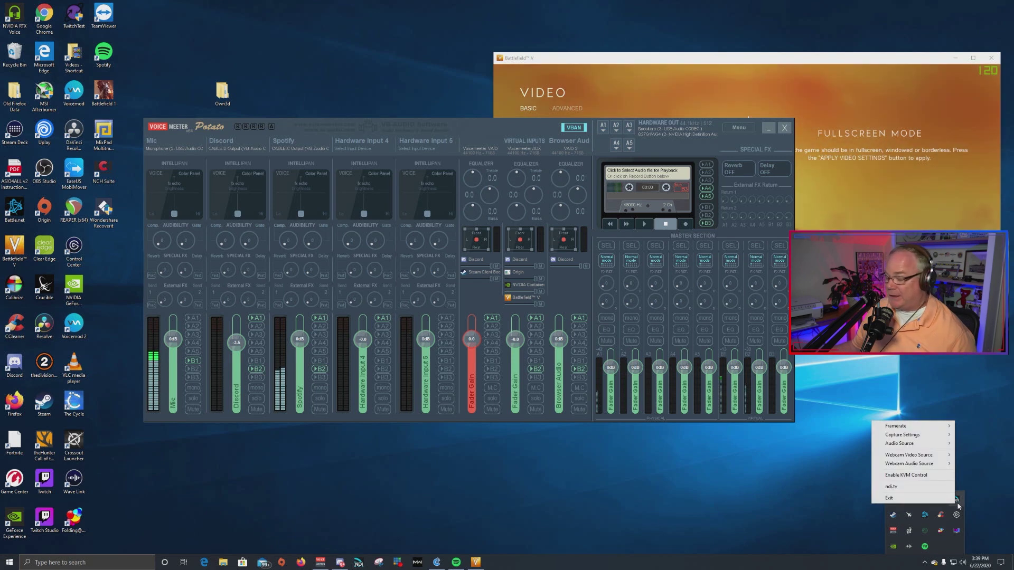
mouse_move(917, 438)
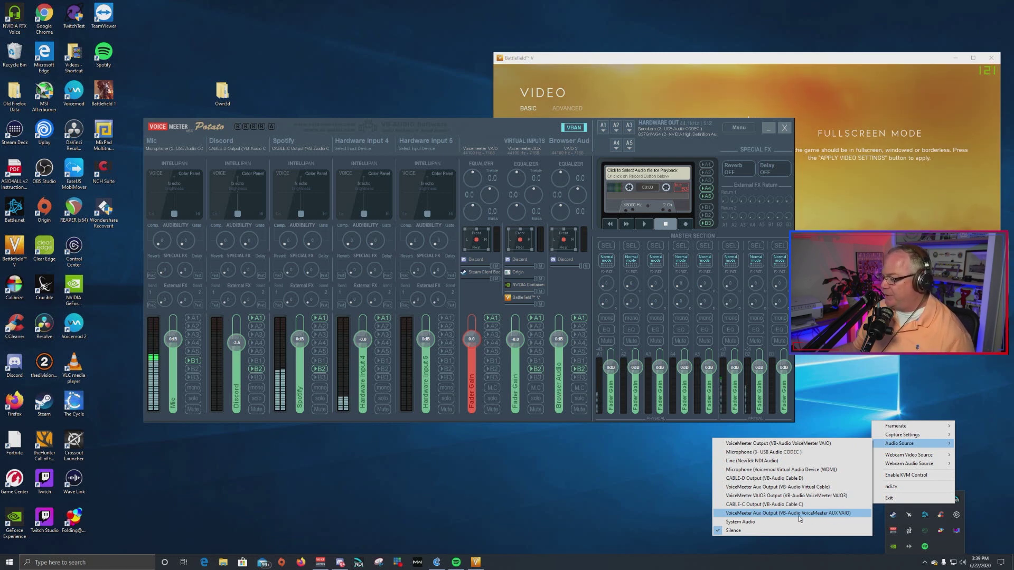
left_click(799, 516)
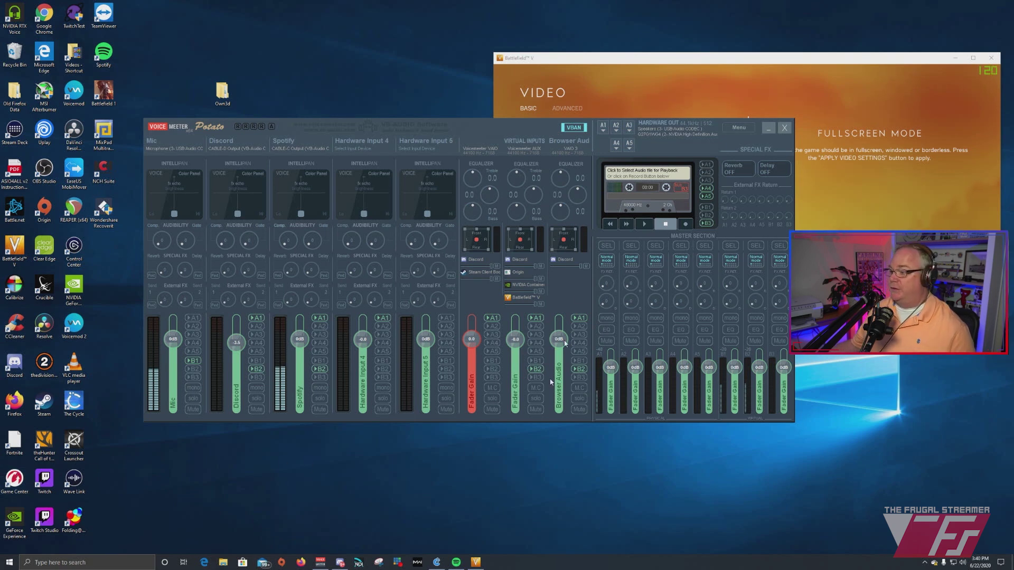
left_click(643, 58)
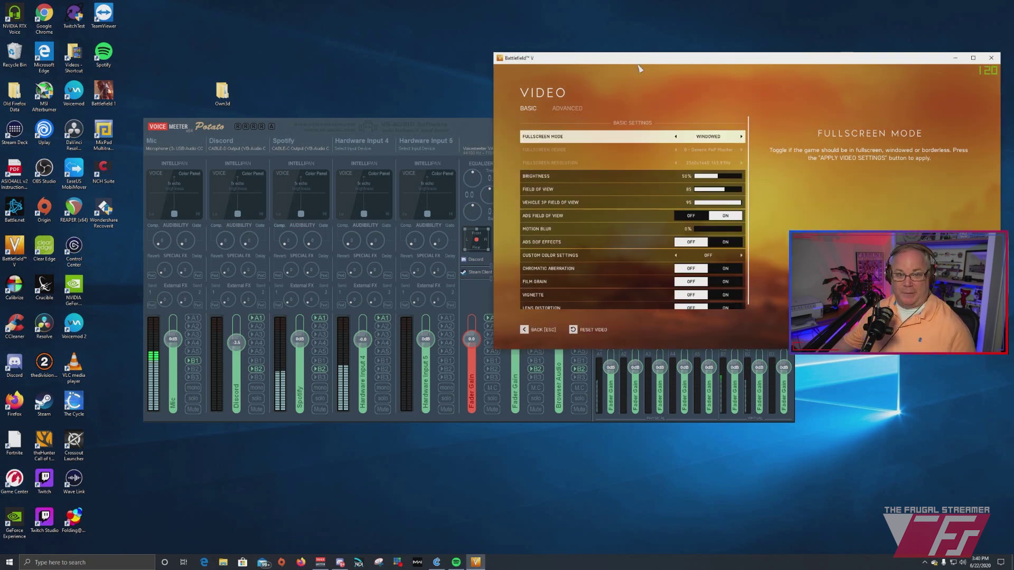